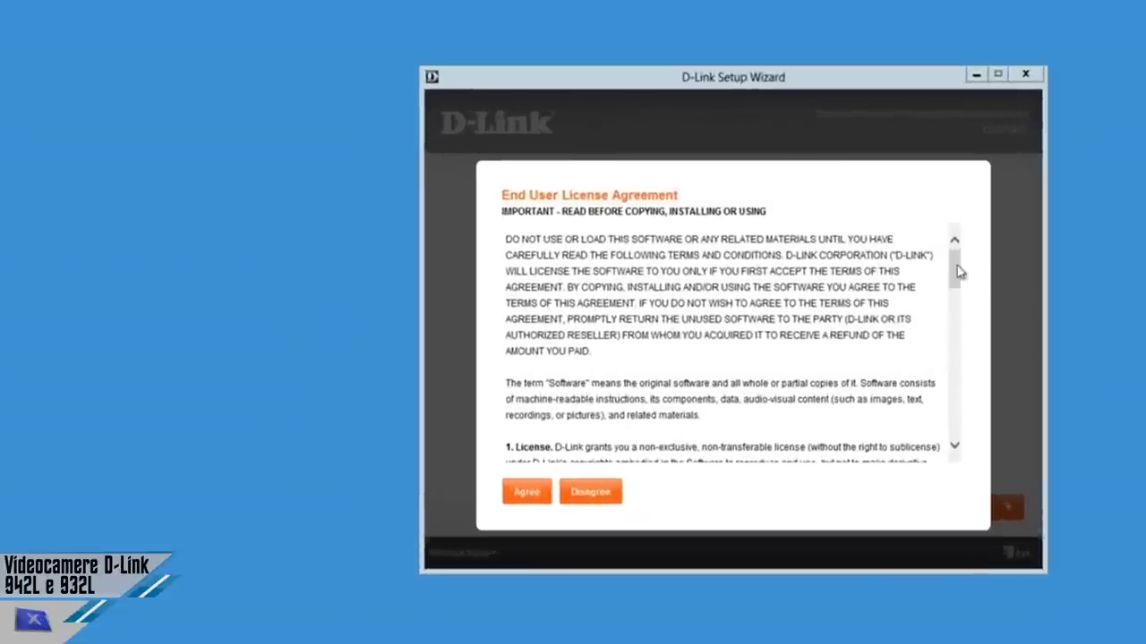
Accept the licence, continue with mydlink Easy Install, and switch the wizard language to Italian.
{"action": "left_click_drag", "start_coordinate": [743, 291], "coordinate": [745, 310]}
{"action": "left_click_drag", "start_coordinate": [1018, 285], "coordinate": [1014, 410]}
{"action": "left_click", "coordinate": [563, 501]}
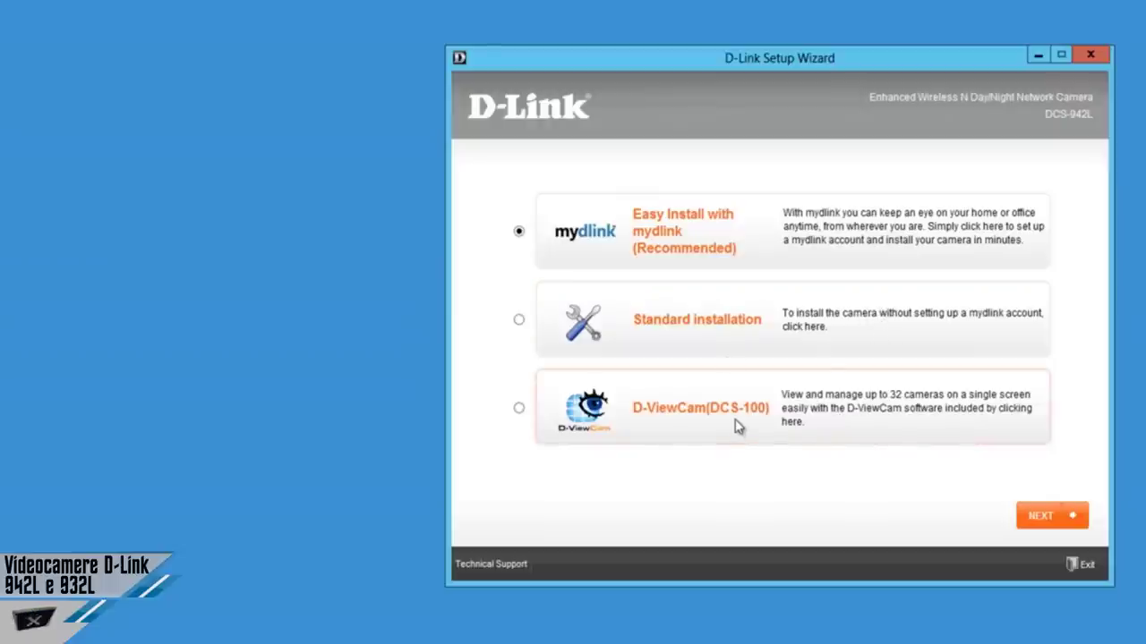
{"action": "left_click", "coordinate": [1043, 518]}
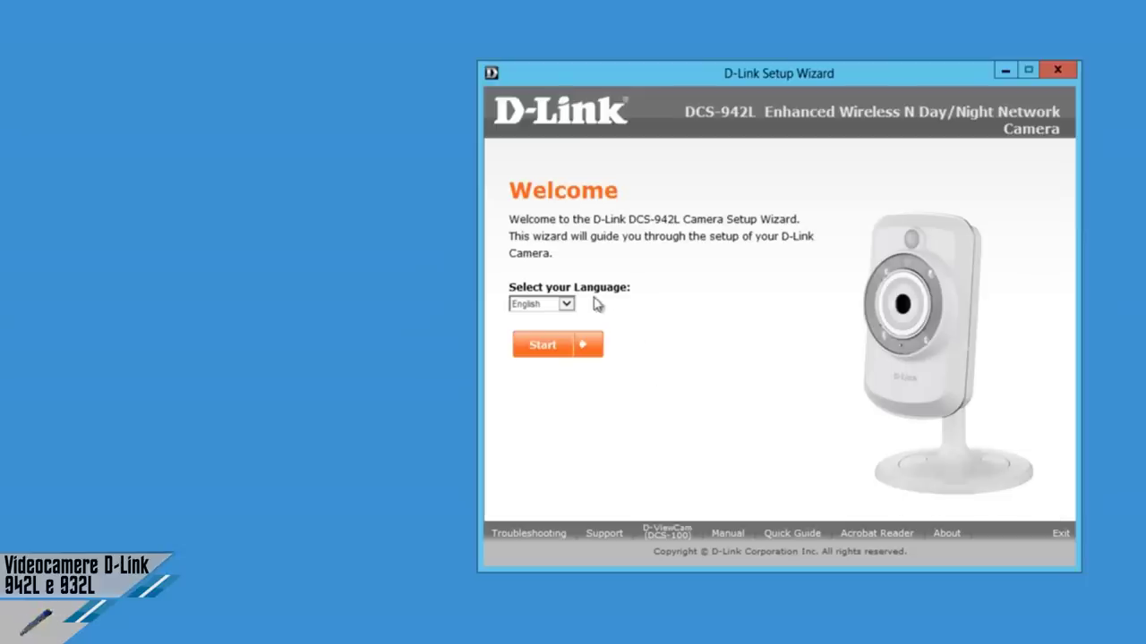
{"action": "left_click", "coordinate": [568, 304]}
{"action": "left_click", "coordinate": [555, 342]}
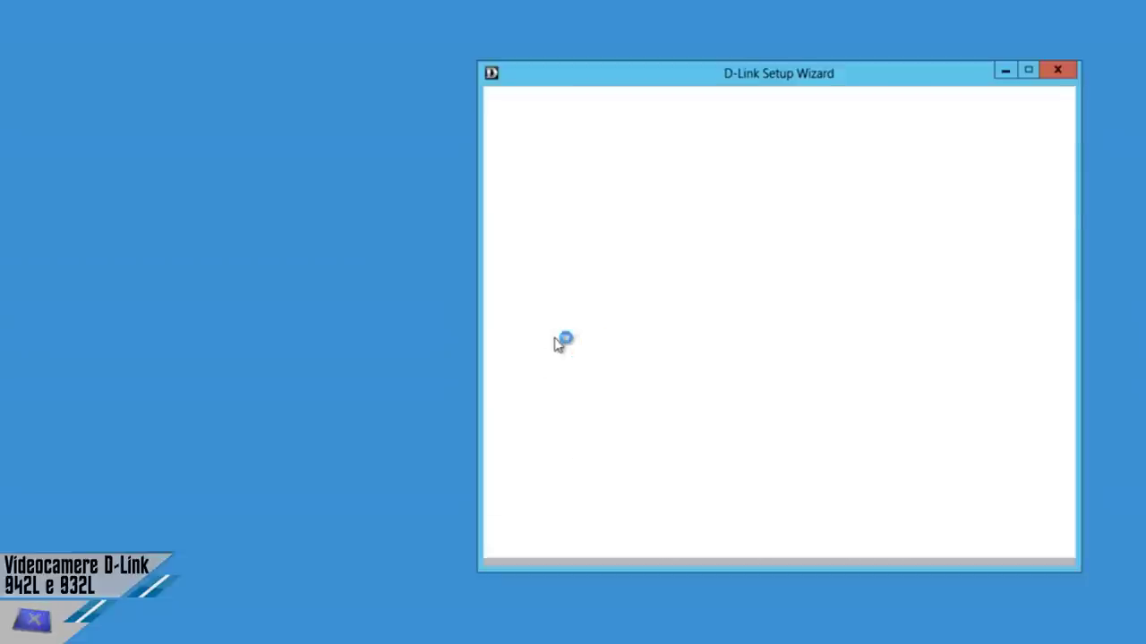
Start the wizard, answer Sì to the WPS router question, and advance through hardware, power and WPS pages.
{"action": "left_click", "coordinate": [595, 347]}
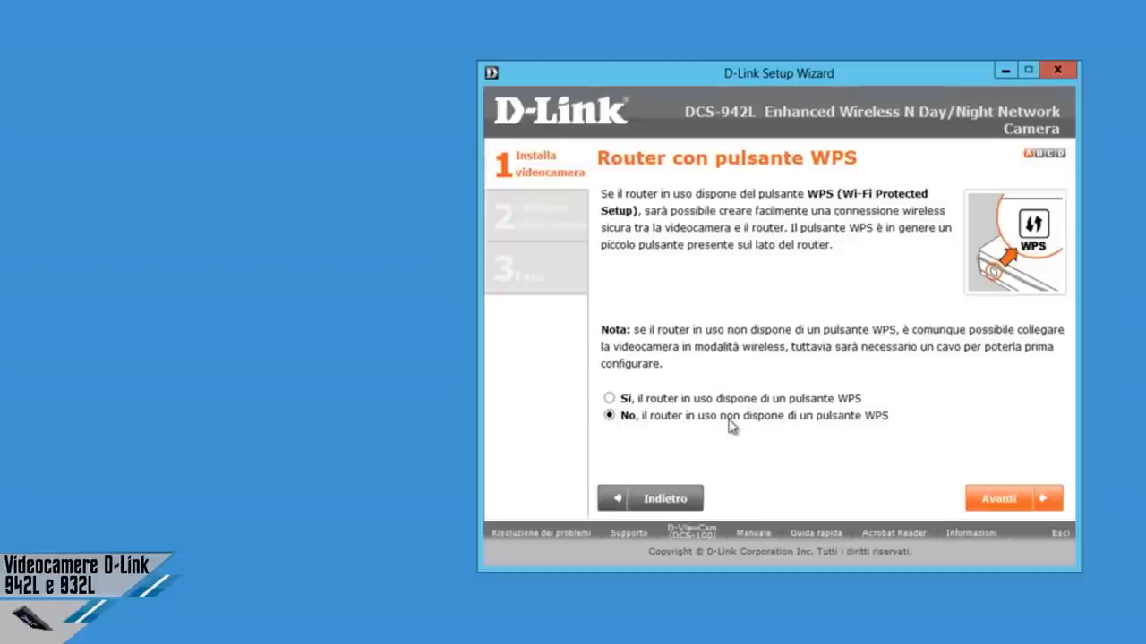
{"action": "left_click", "coordinate": [729, 403]}
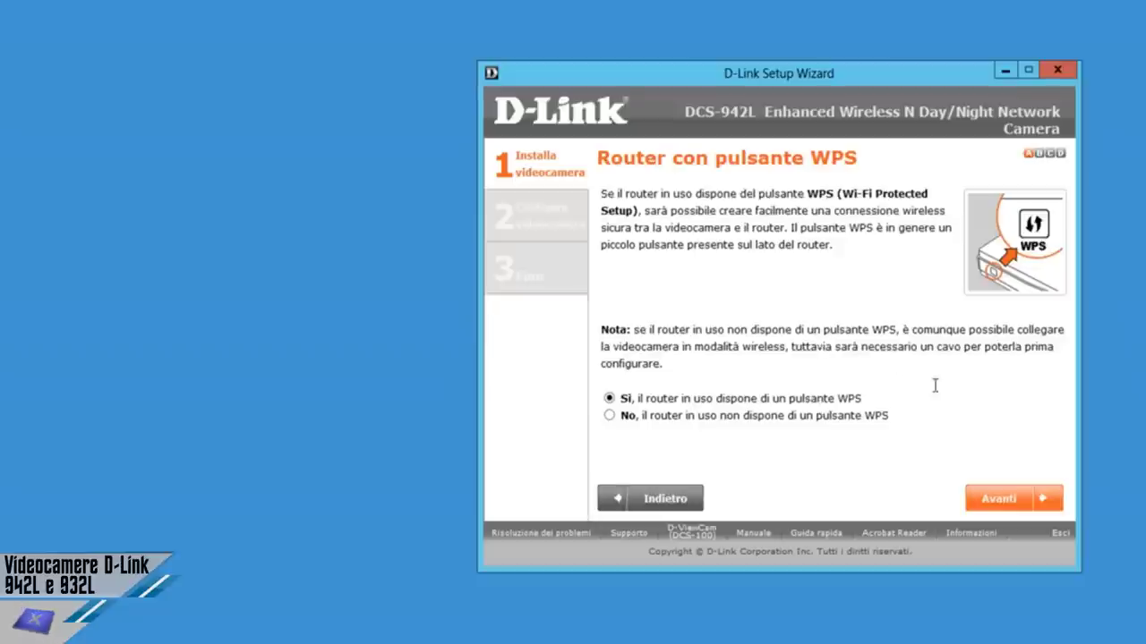
{"action": "left_click", "coordinate": [1032, 498]}
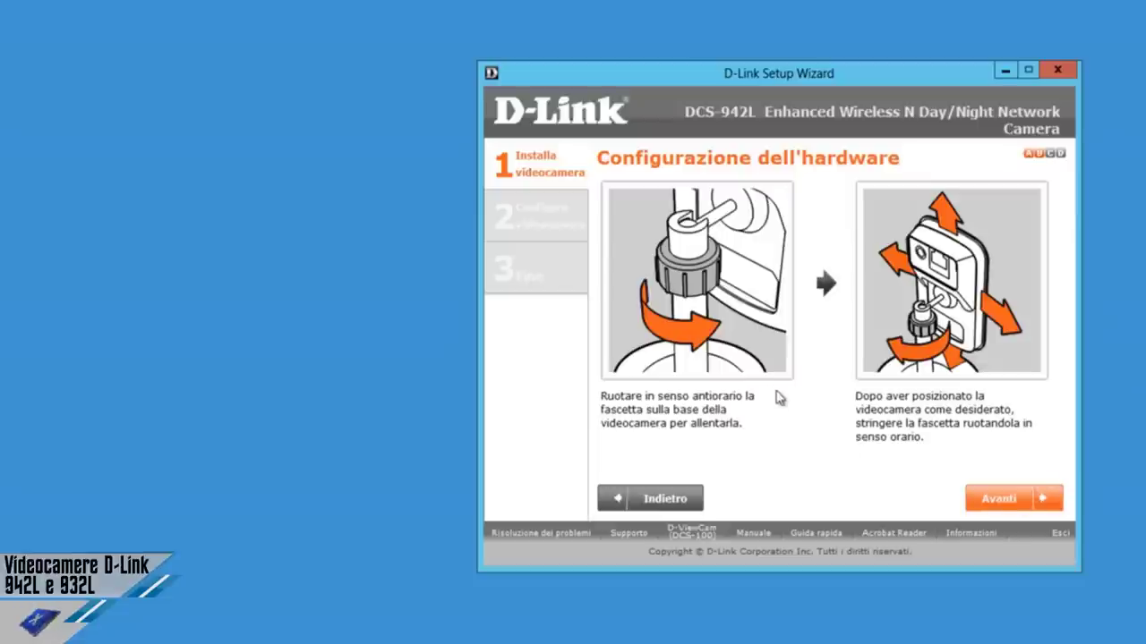
{"action": "left_click", "coordinate": [1060, 507]}
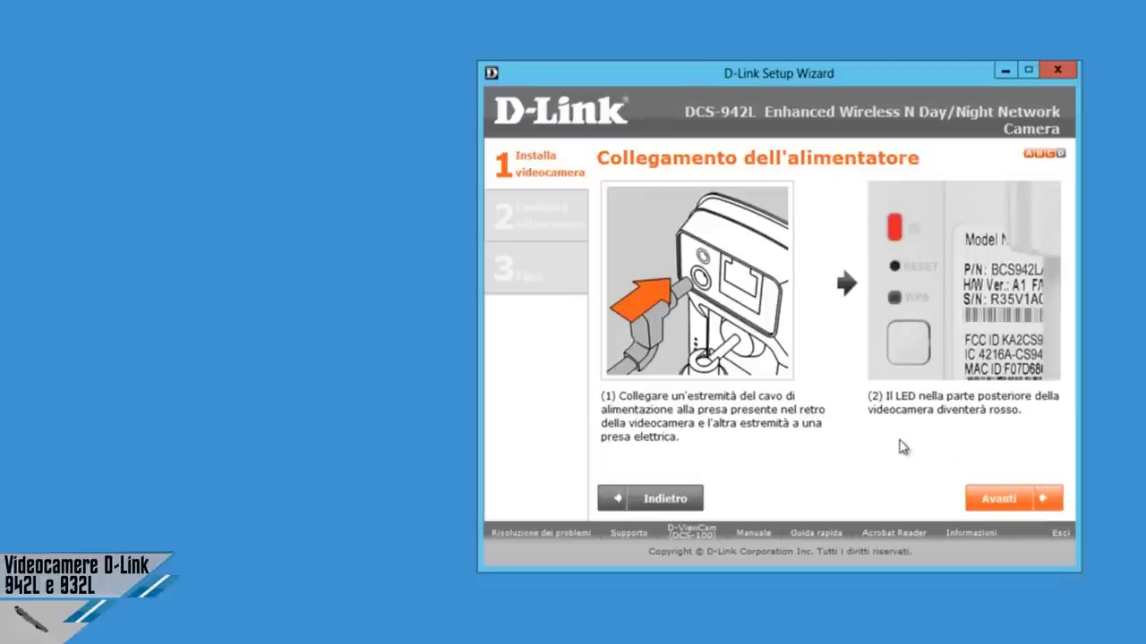
{"action": "left_click", "coordinate": [1049, 500]}
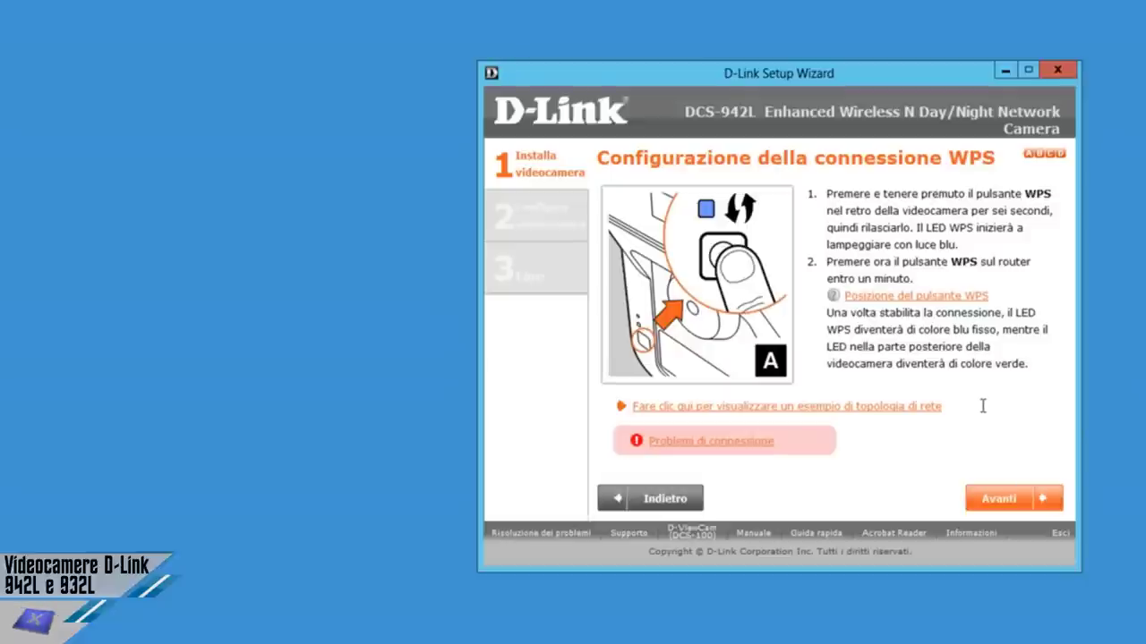
{"action": "left_click", "coordinate": [1023, 499]}
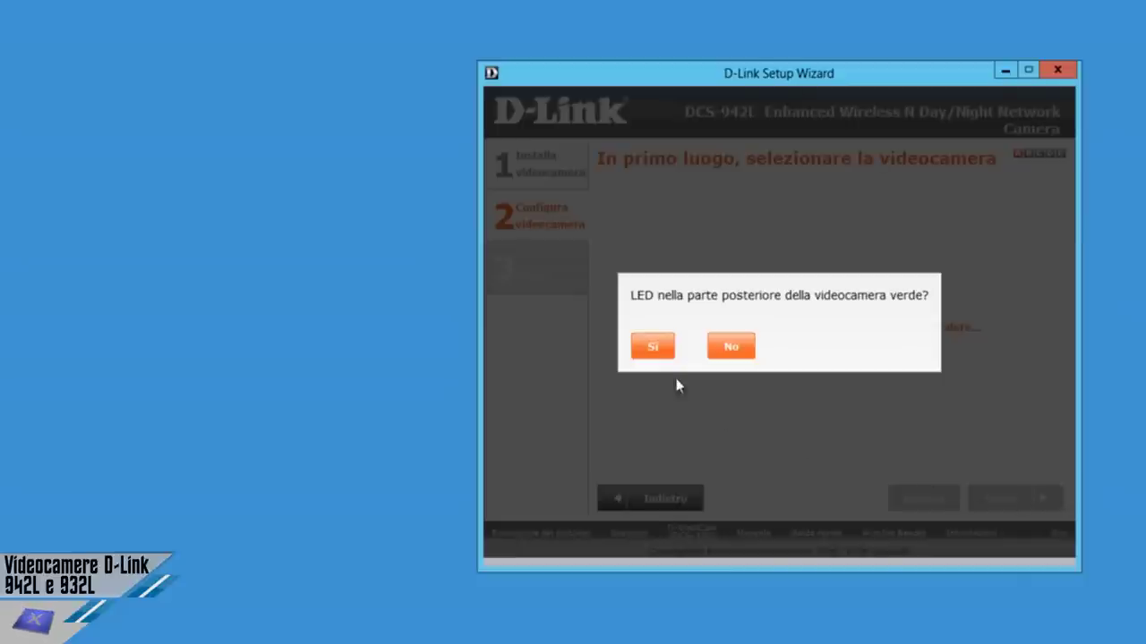
Confirm the rear LED is green and continue with the detected DCS-942L camera at 192.168.0.102.
{"action": "left_click", "coordinate": [654, 349]}
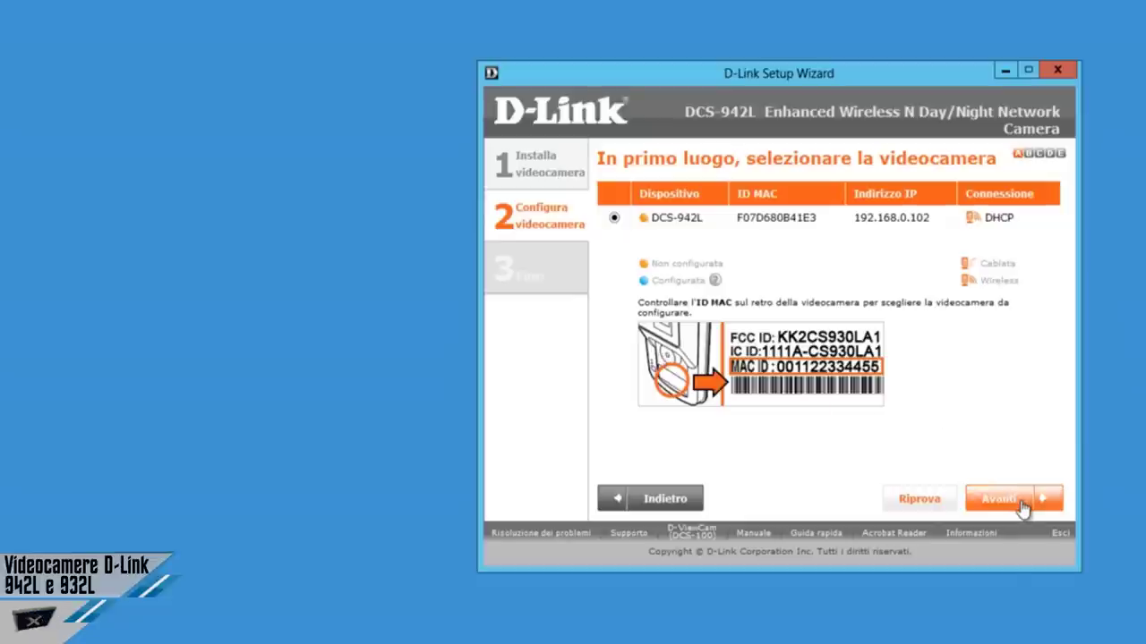
{"action": "left_click", "coordinate": [1023, 501]}
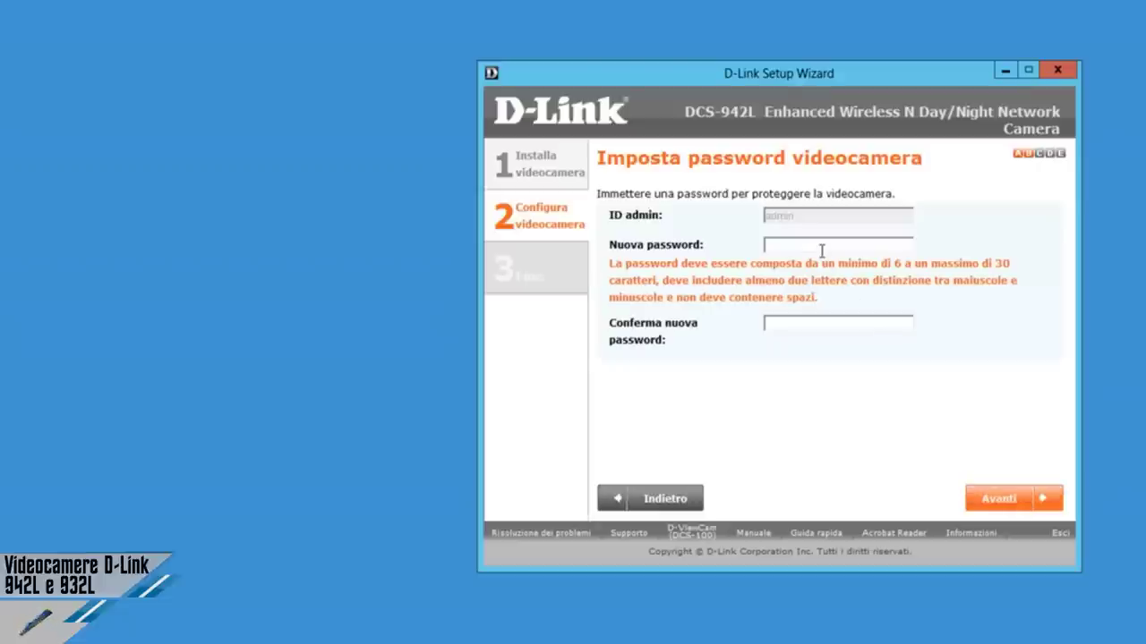
Enter and confirm a new camera admin password in Nuova password and Conferma nuova password, then save it.
{"action": "type", "text": "•••••••••••••"}
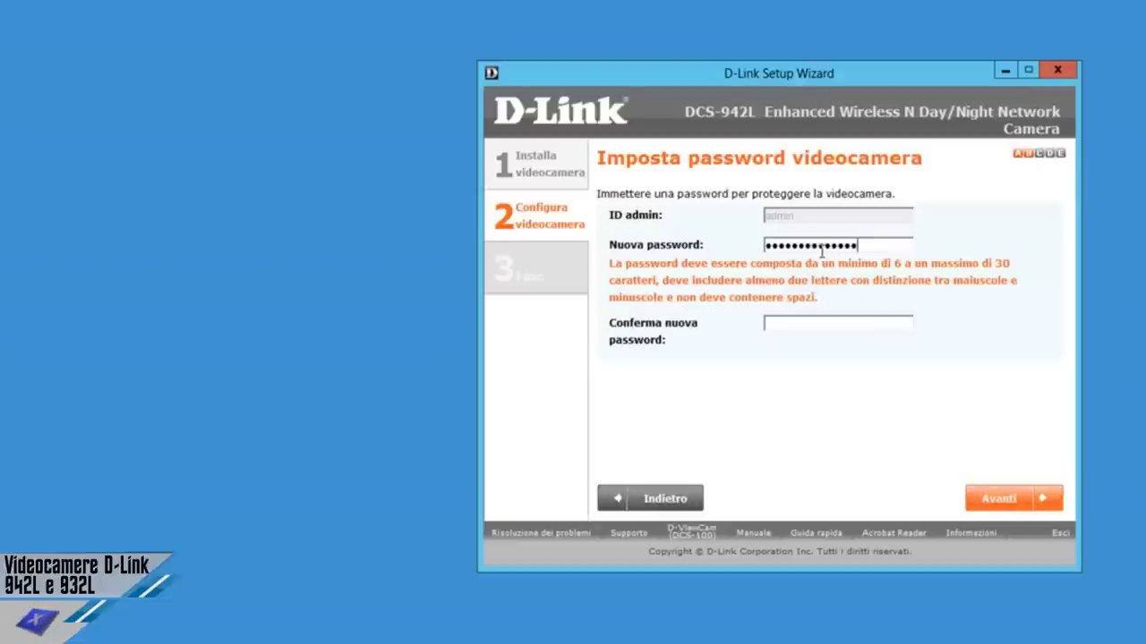
{"action": "left_click", "coordinate": [821, 323]}
{"action": "type", "text": "••••••••••••••"}
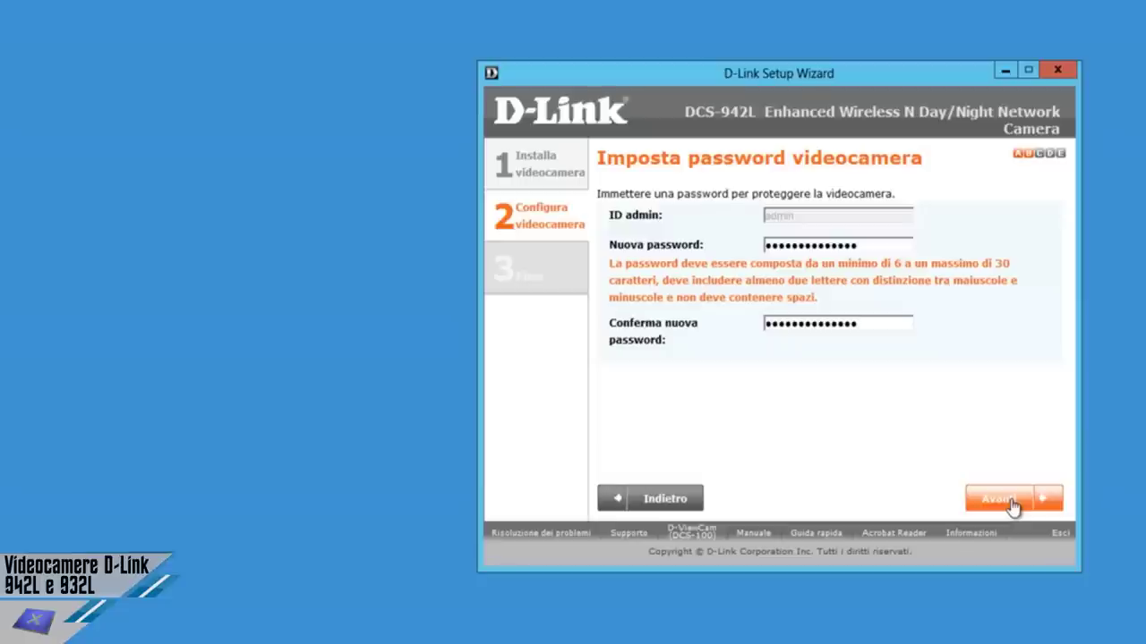
{"action": "left_click", "coordinate": [1011, 499]}
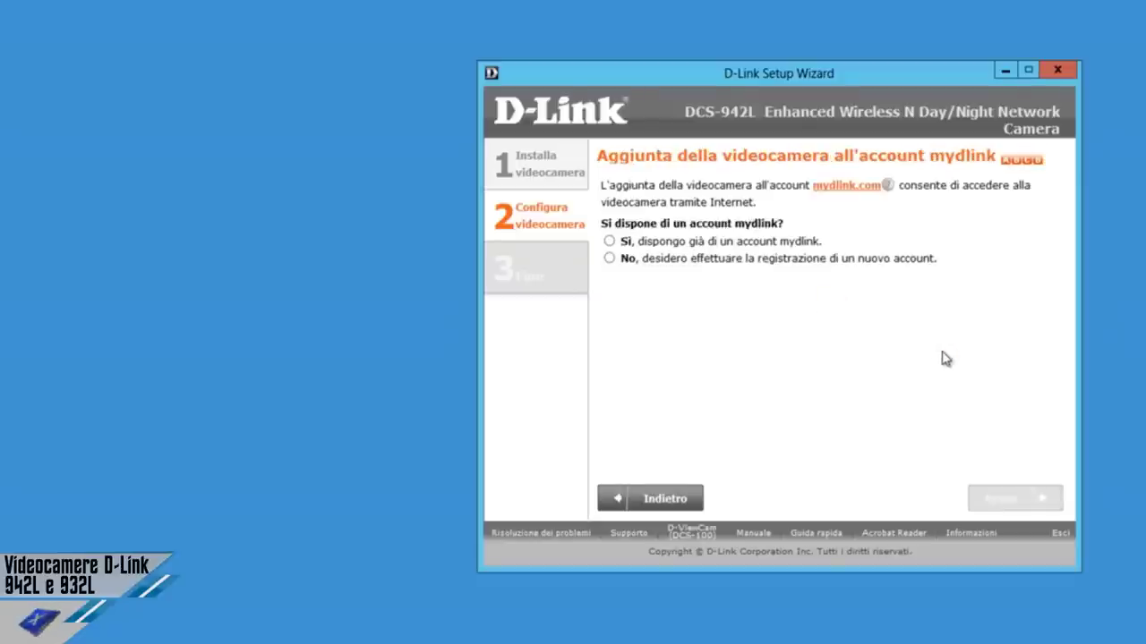
Register a new mydlink account with the user's e-mail, password, first and last name, accepting the terms.
{"action": "left_click", "coordinate": [609, 251]}
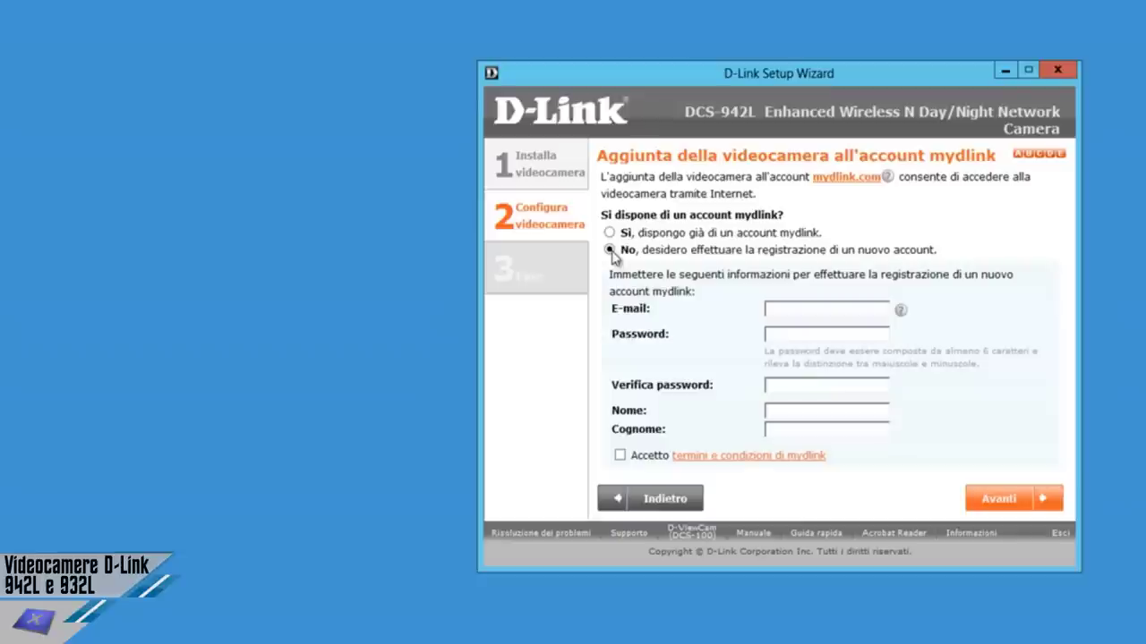
{"action": "key", "text": "Tab"}
{"action": "type", "text": "*********************"}
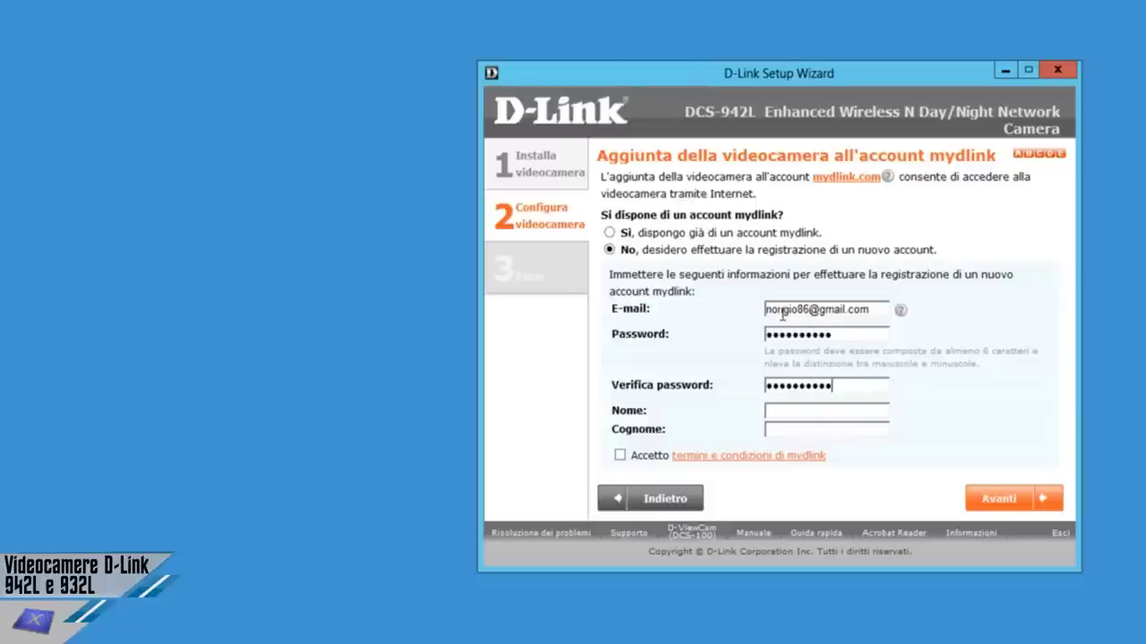
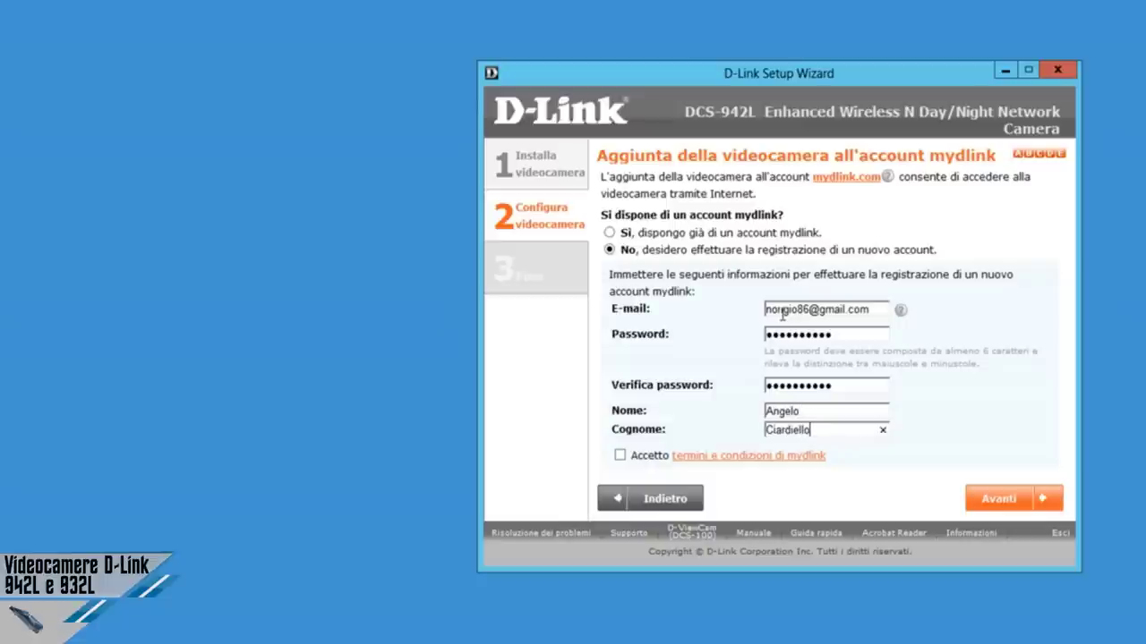
{"action": "left_click", "coordinate": [619, 456]}
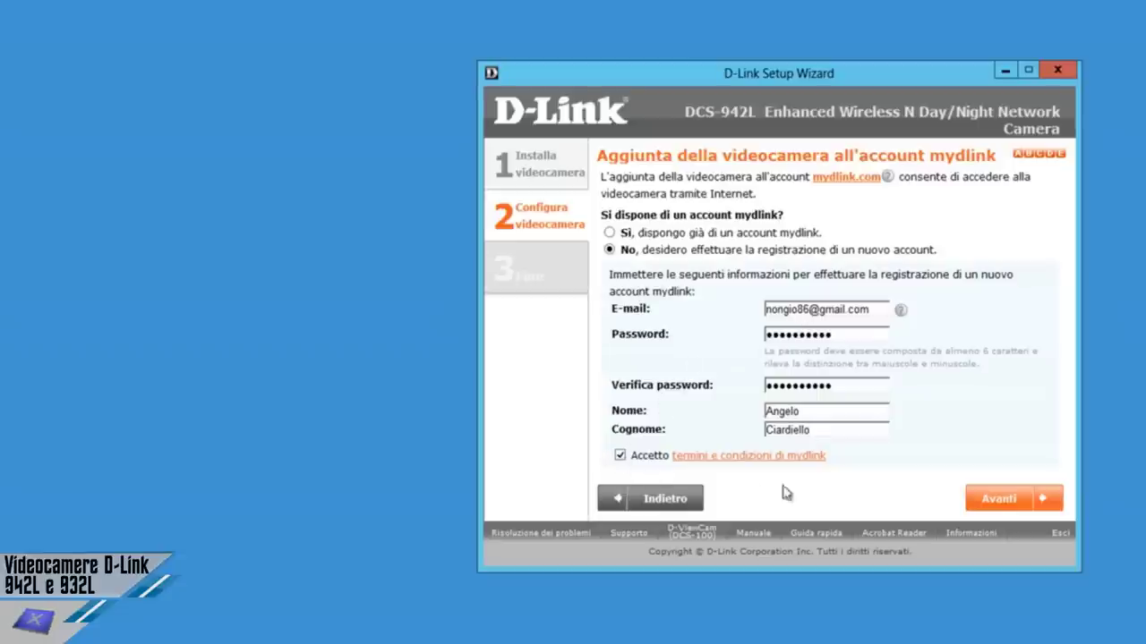
{"action": "left_click", "coordinate": [1012, 508]}
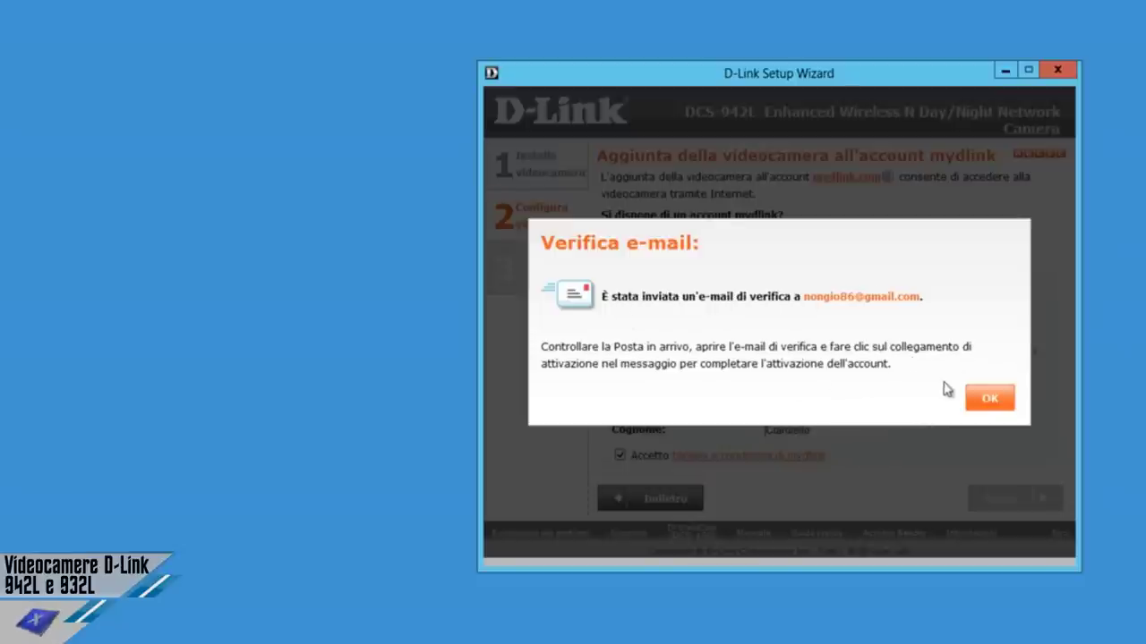
Dismiss the Verifica e-mail notice to reach the Installazione completata page.
{"action": "left_click", "coordinate": [982, 394]}
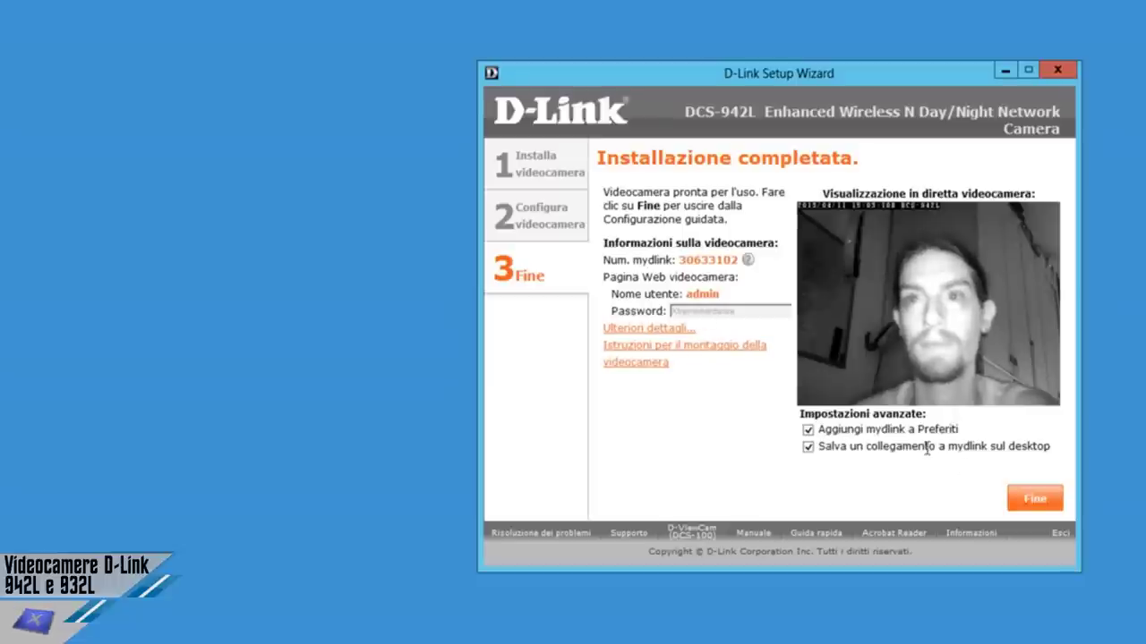
Finish the wizard and choose Visita subito mydlink to view the camera online.
{"action": "left_click", "coordinate": [1028, 507]}
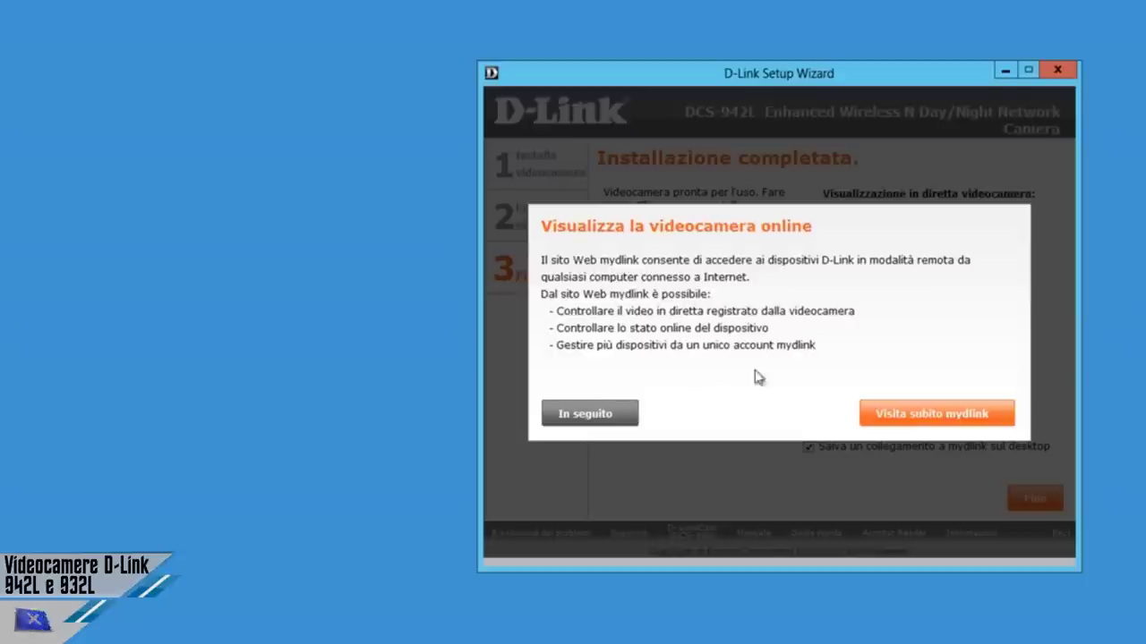
{"action": "left_click", "coordinate": [928, 418]}
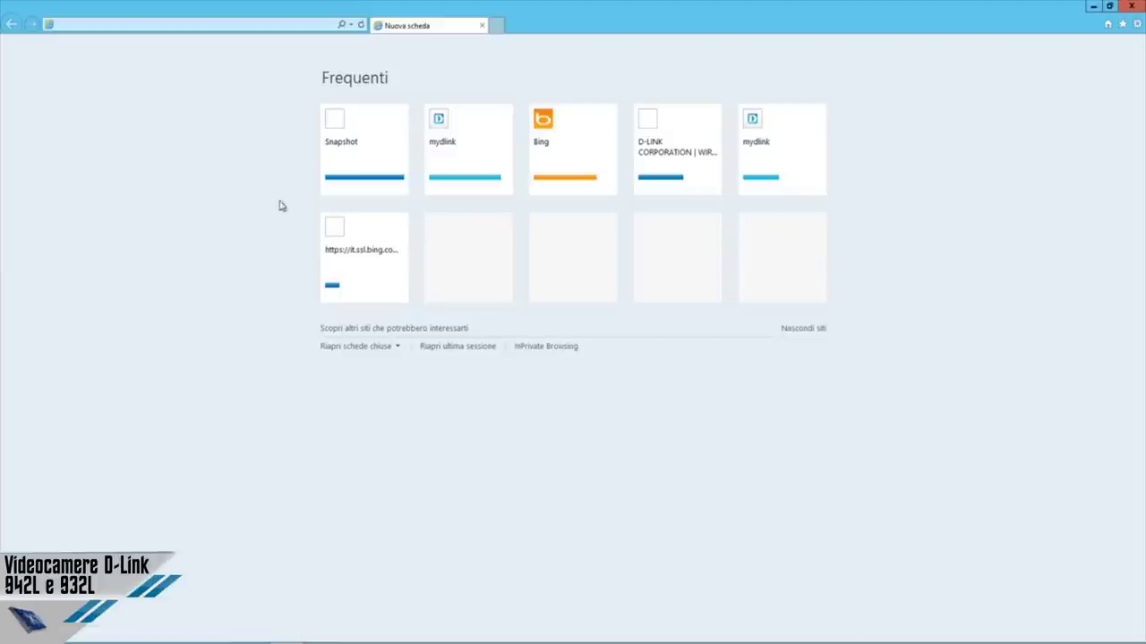
Load the camera's web page at 192.168.0.101 in Internet Explorer.
{"action": "left_click", "coordinate": [223, 27]}
{"action": "type", "text": "192.168.0.101/"}
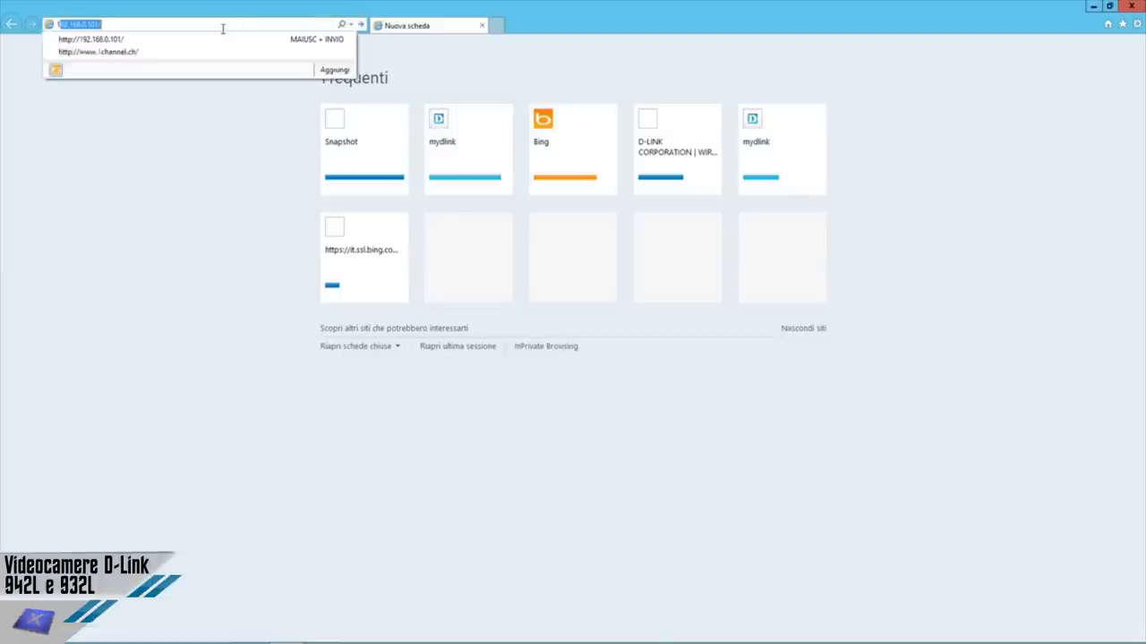
{"action": "key", "text": "End"}
{"action": "key", "text": "Return"}
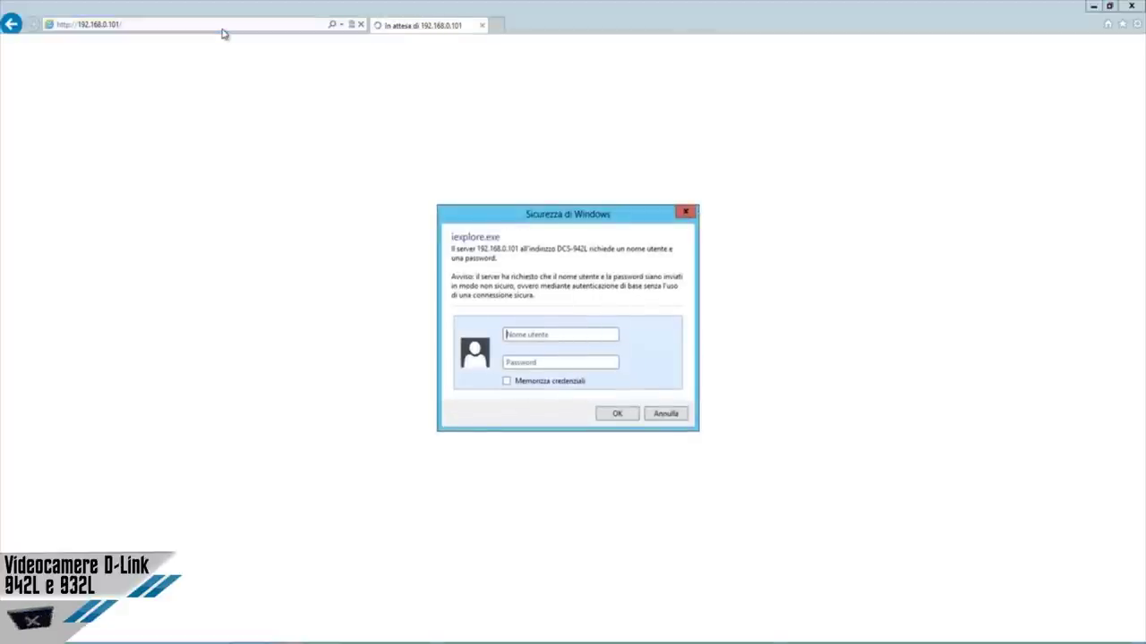
Log in to the camera with the administrator user name and password.
{"action": "type", "text": "admin"}
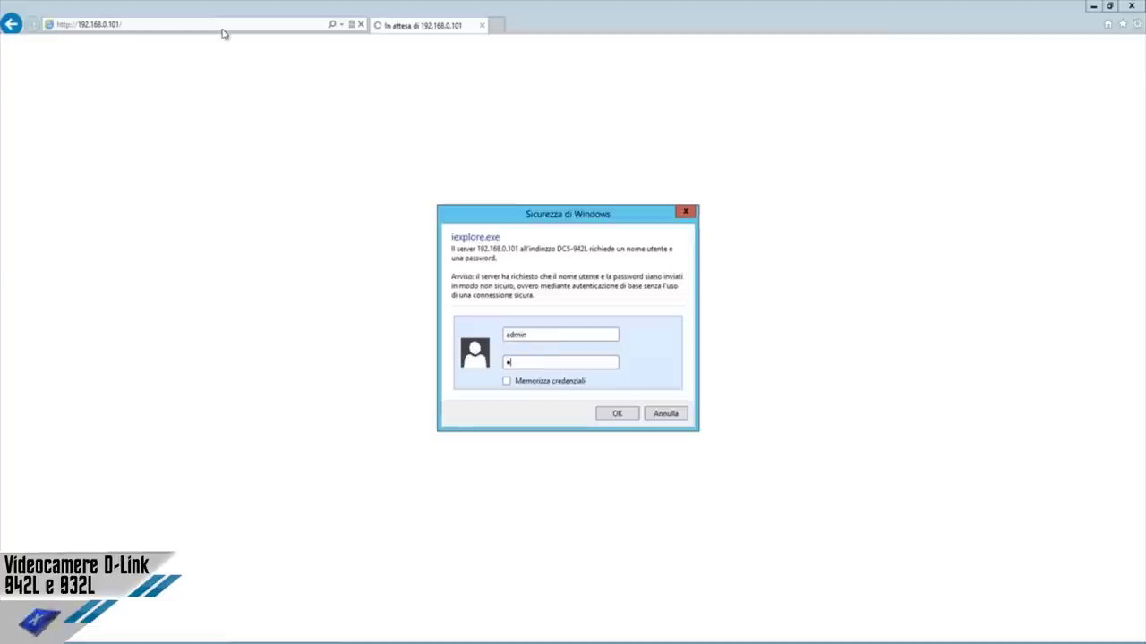
{"action": "type", "text": "***"}
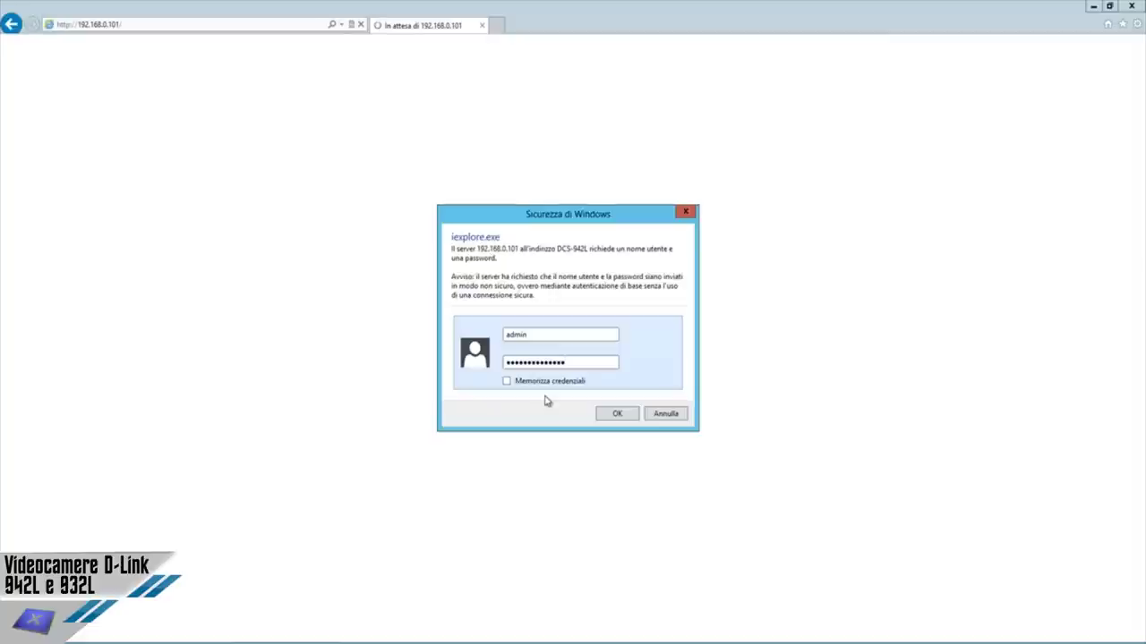
{"action": "left_click", "coordinate": [616, 414]}
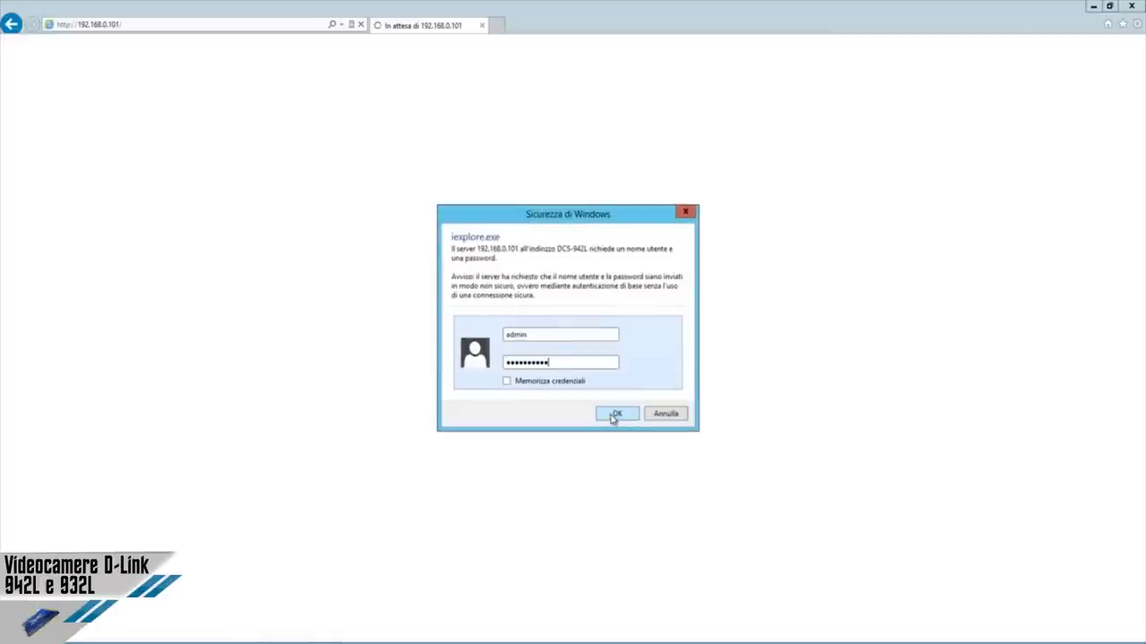
{"action": "left_click", "coordinate": [616, 414]}
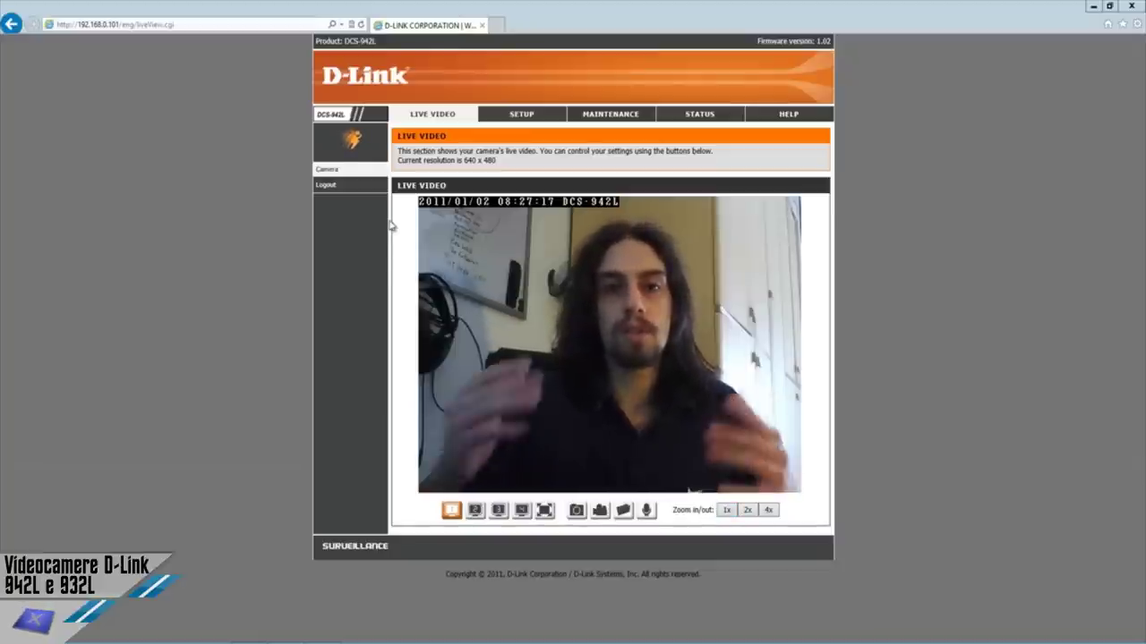
Open the SETUP tab to view the Setup Wizard overview.
{"action": "left_click", "coordinate": [519, 116]}
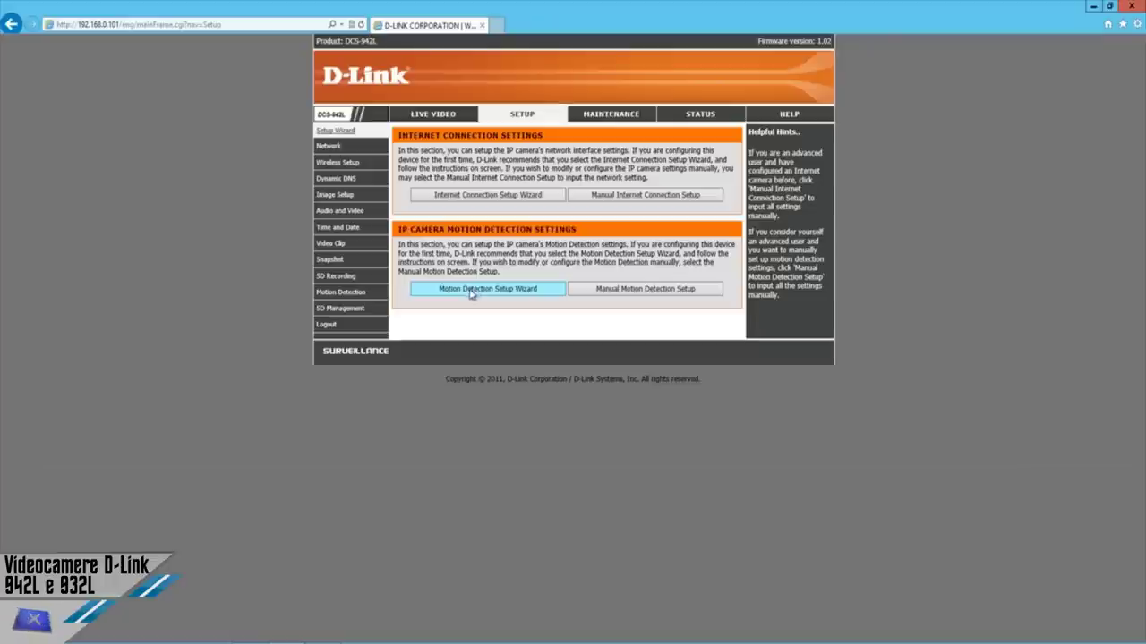
View the Network LAN settings, then the wireless setup for TP-LINK_E0A39C with WPA2-PSK/AES.
{"action": "left_click", "coordinate": [329, 147]}
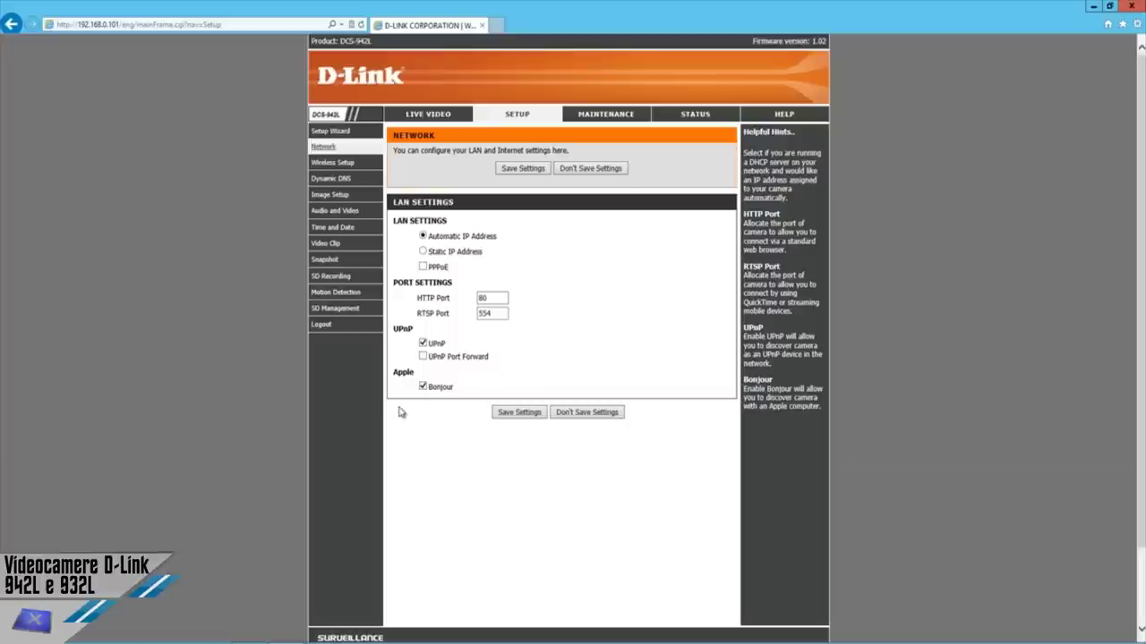
{"action": "left_click", "coordinate": [327, 162]}
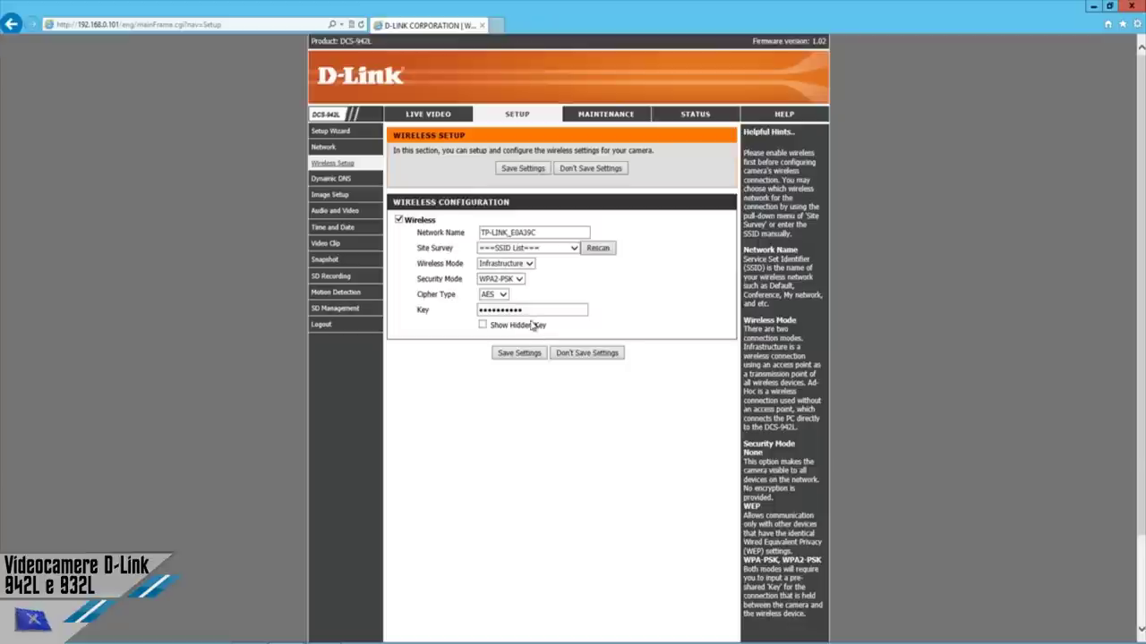
View the Dynamic DNS page, leaving DDNS unchecked.
{"action": "left_click", "coordinate": [333, 179]}
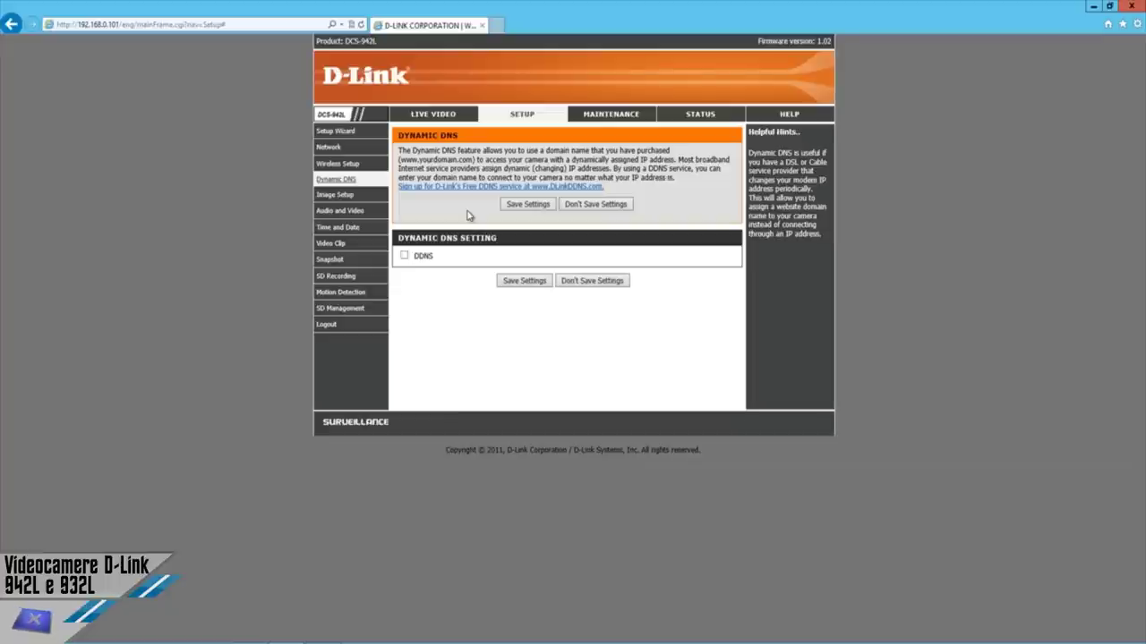
View Image Setup with live preview: brightness 50, contrast 40, saturation 100.
{"action": "left_click", "coordinate": [349, 197]}
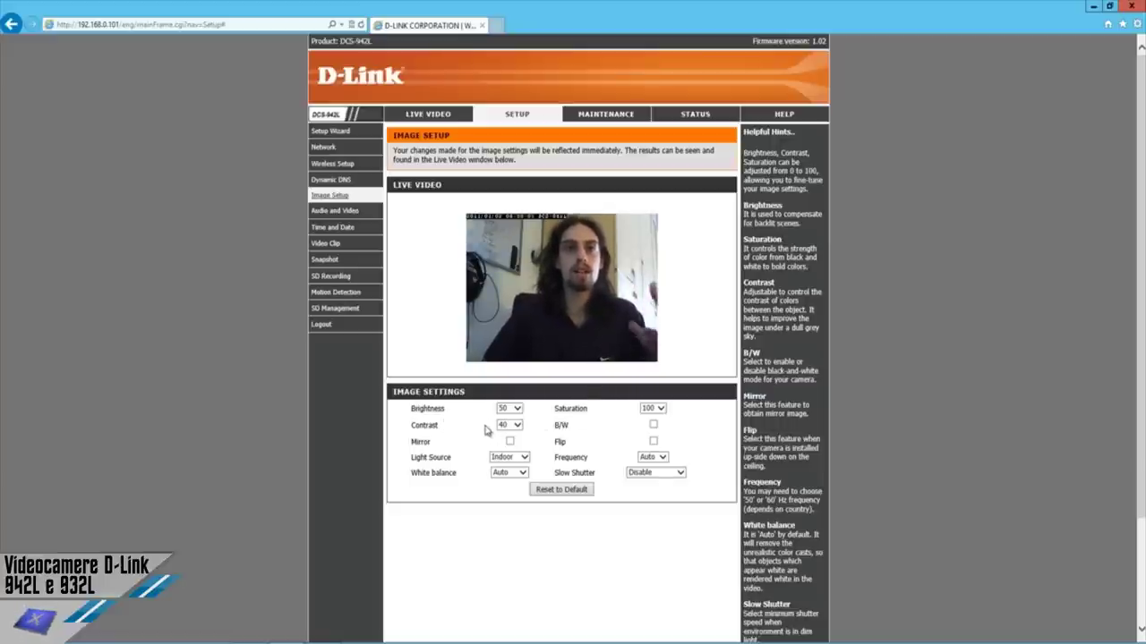
Keep light source on Indoor and white balance on Auto, then view the Audio and Video profiles.
{"action": "left_click", "coordinate": [517, 463]}
{"action": "left_click", "coordinate": [514, 459]}
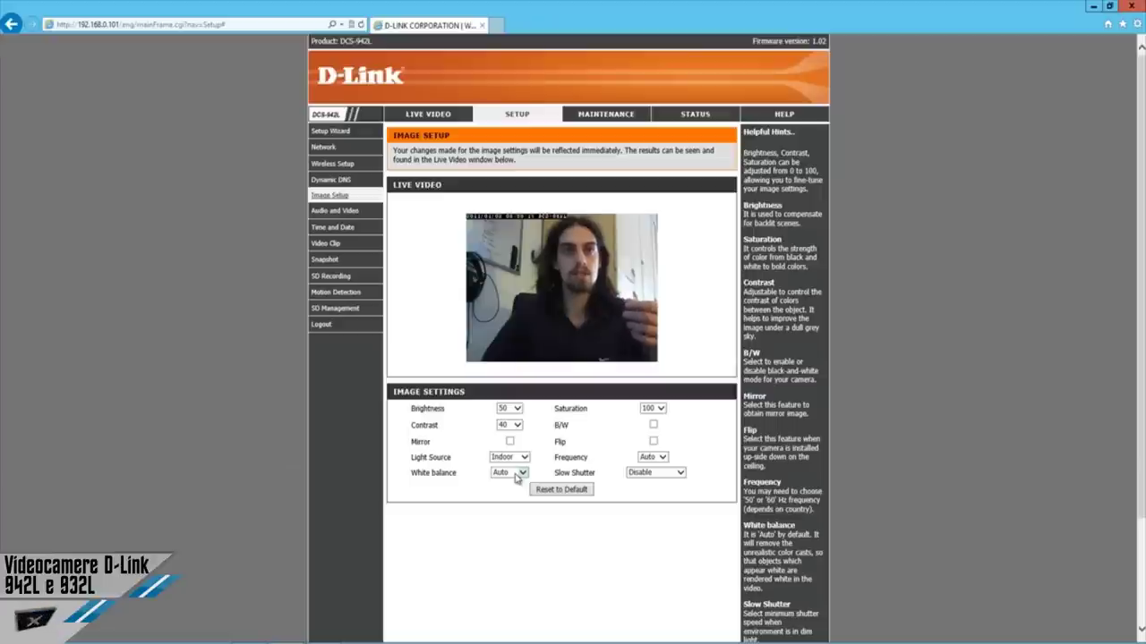
{"action": "left_click", "coordinate": [515, 474]}
{"action": "left_click", "coordinate": [516, 474]}
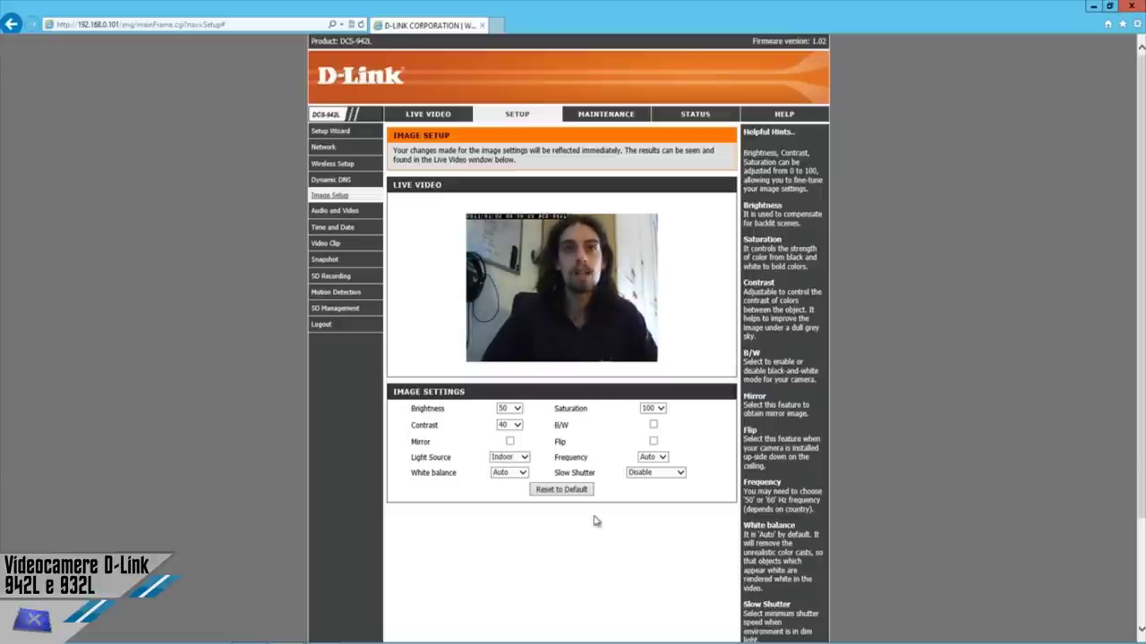
{"action": "left_click", "coordinate": [337, 211]}
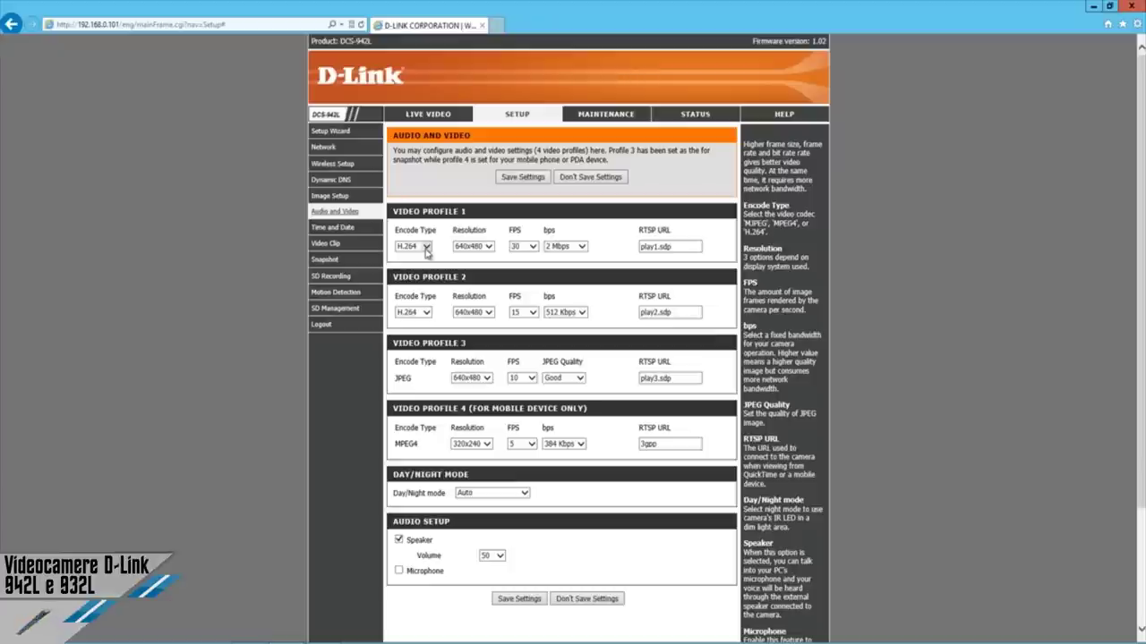
Review profile 1's encoding, resolution, FPS and day/night options, keeping H.264, 640x480, 30 FPS, Auto, then view Time and Date.
{"action": "left_click", "coordinate": [426, 249]}
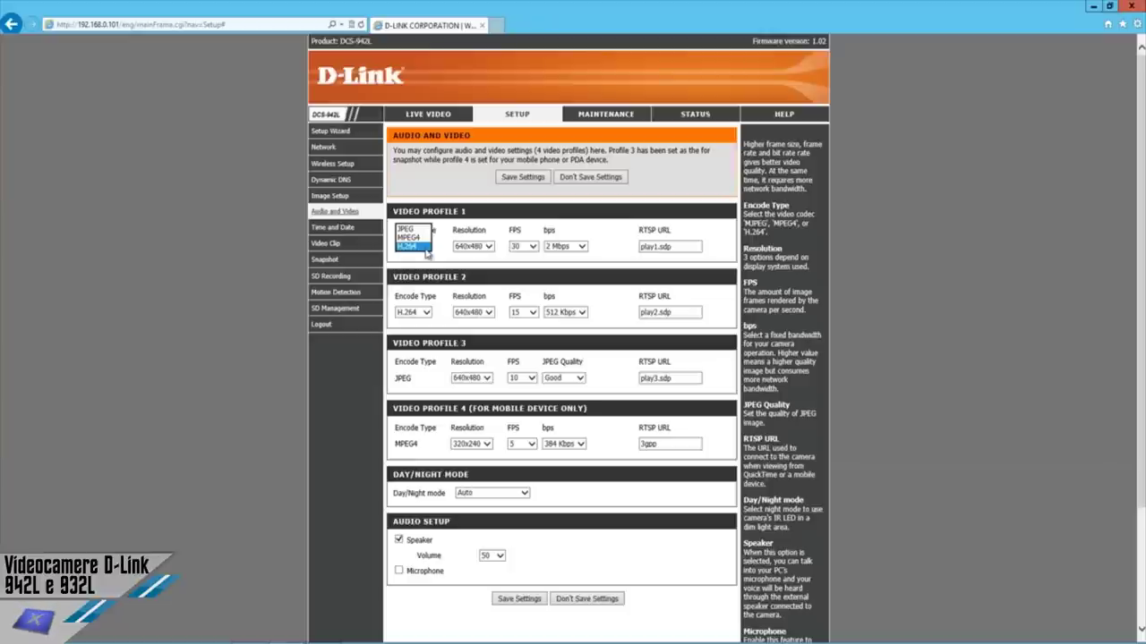
{"action": "left_click", "coordinate": [424, 247]}
{"action": "left_click", "coordinate": [475, 247]}
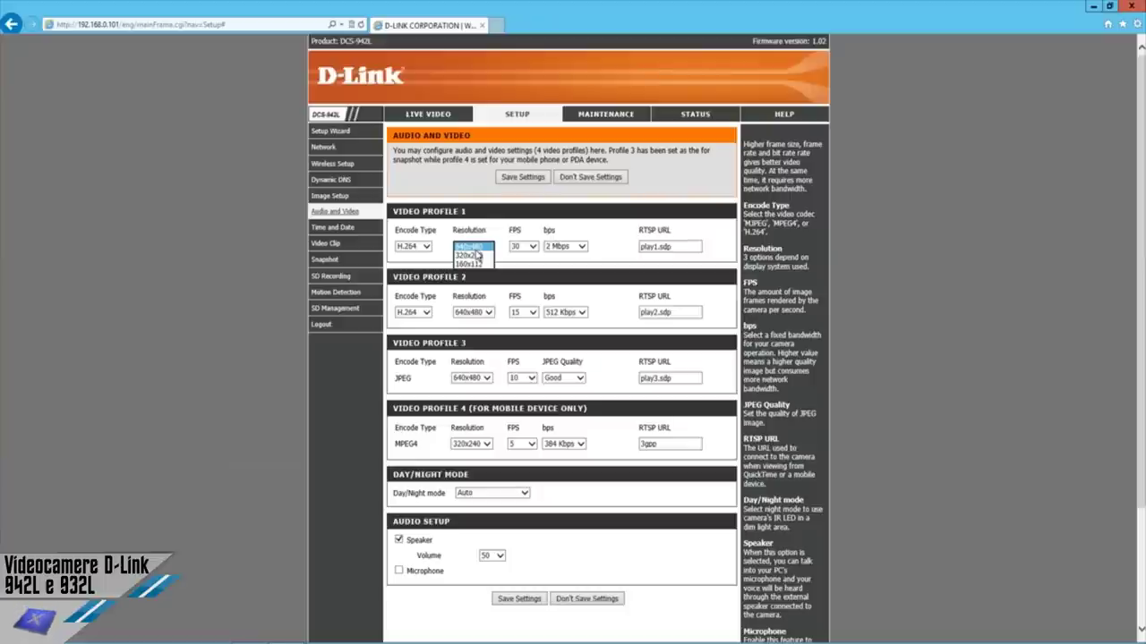
{"action": "left_click", "coordinate": [528, 250]}
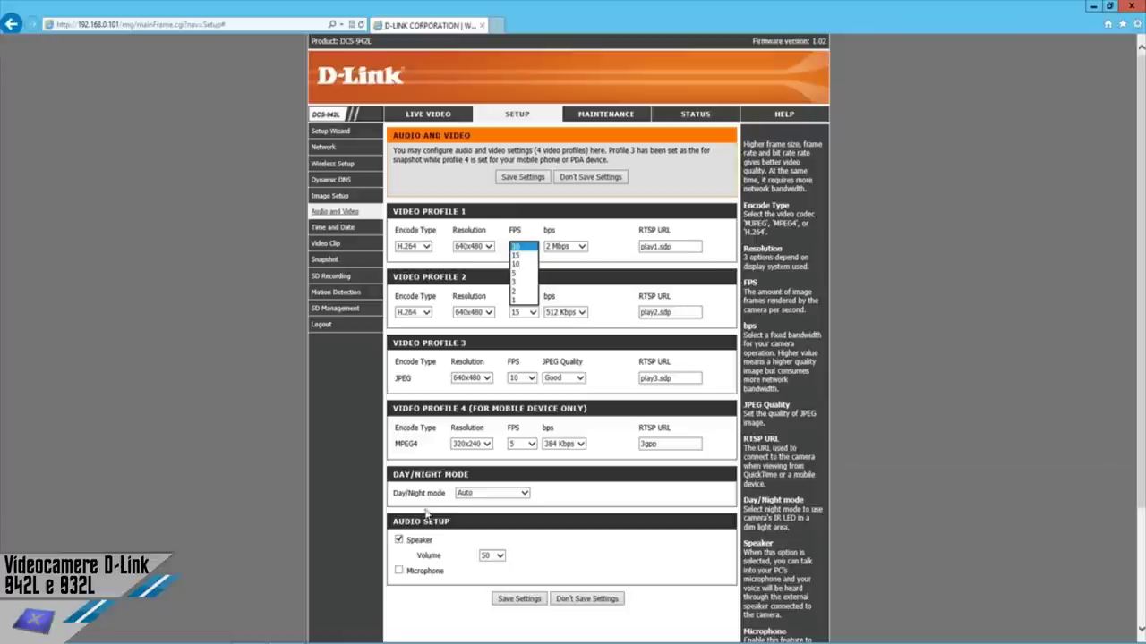
{"action": "left_click", "coordinate": [524, 494]}
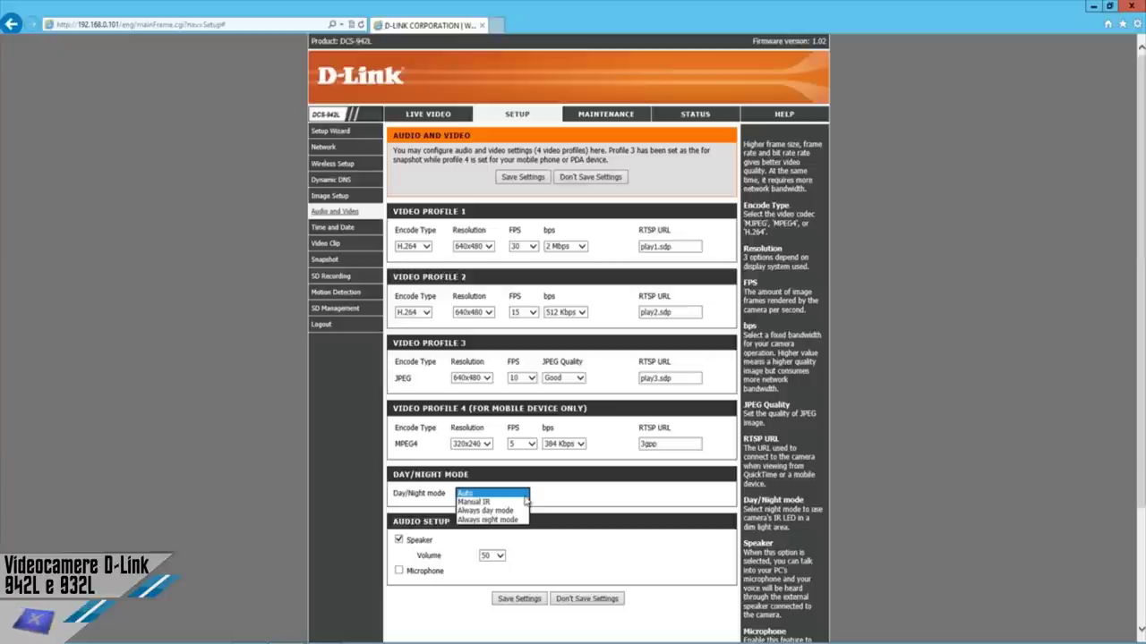
{"action": "left_click", "coordinate": [345, 534]}
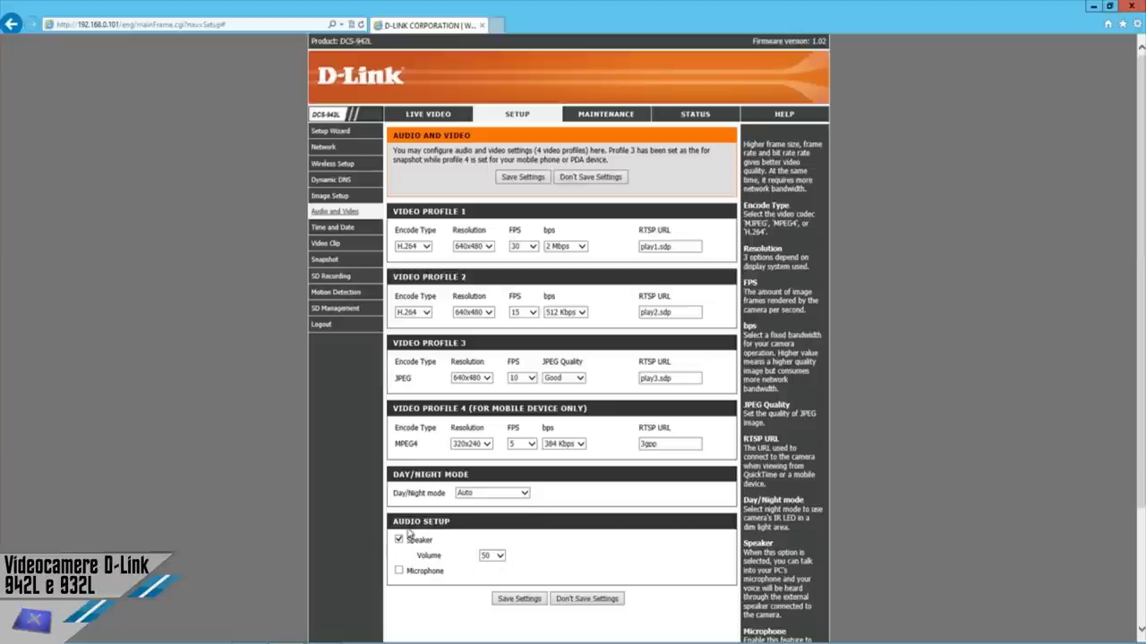
{"action": "left_click", "coordinate": [324, 229]}
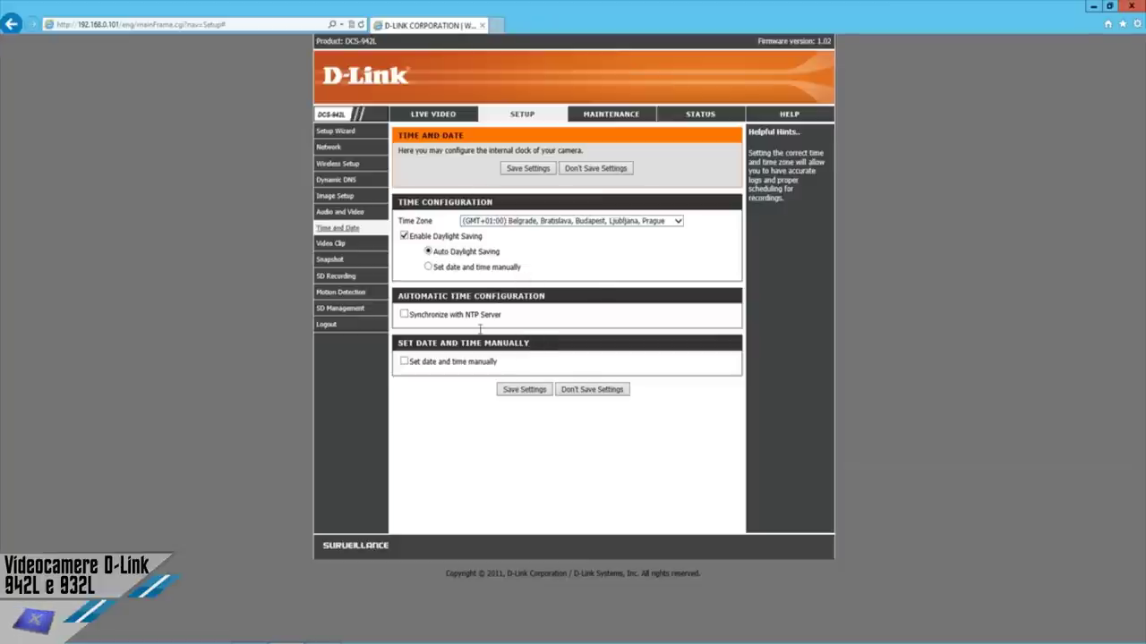
View the Video Clip page, with the video clip option left unchecked.
{"action": "left_click", "coordinate": [336, 245]}
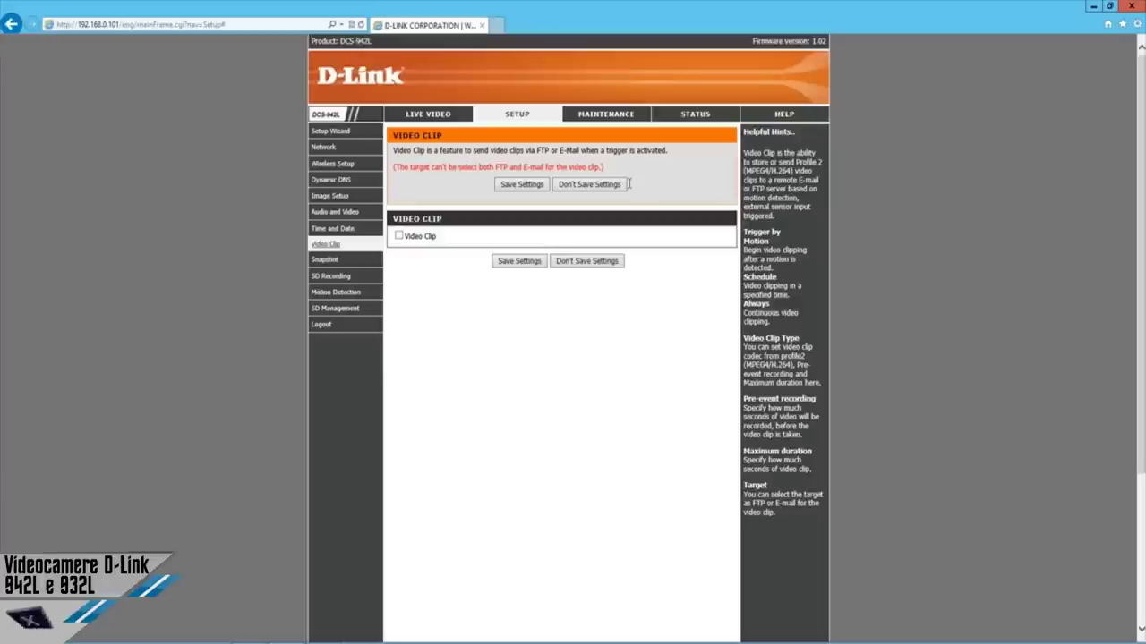
View the Snapshot page, with the snapshot option left unchecked.
{"action": "left_click", "coordinate": [348, 265]}
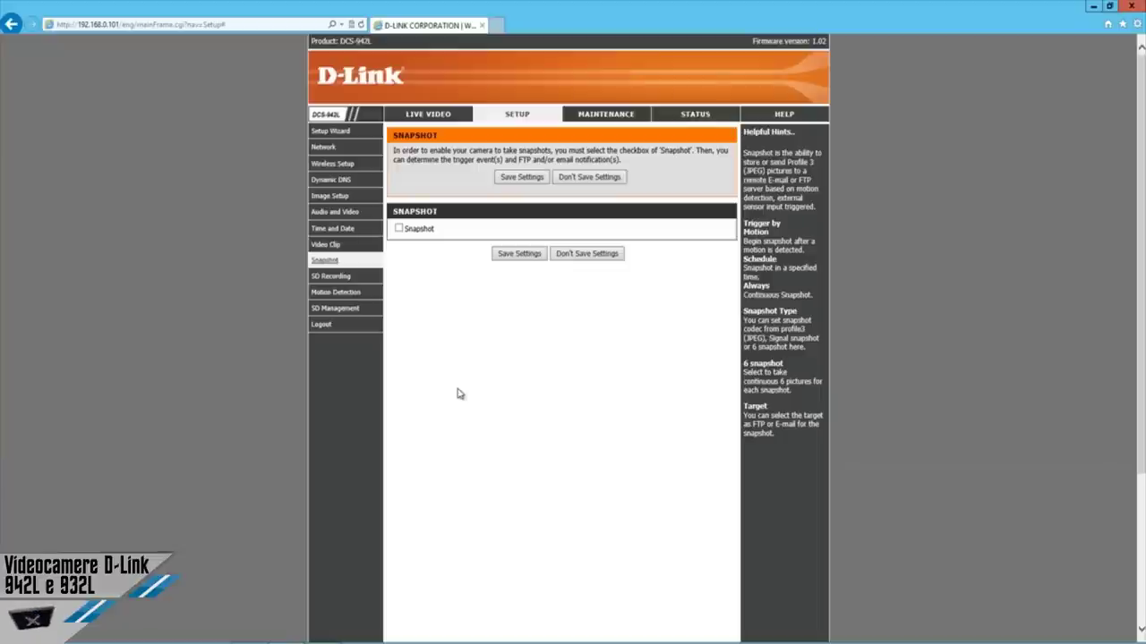
On the SD Recording page, try the Schedule trigger, then set recording to trigger Always.
{"action": "left_click", "coordinate": [343, 283]}
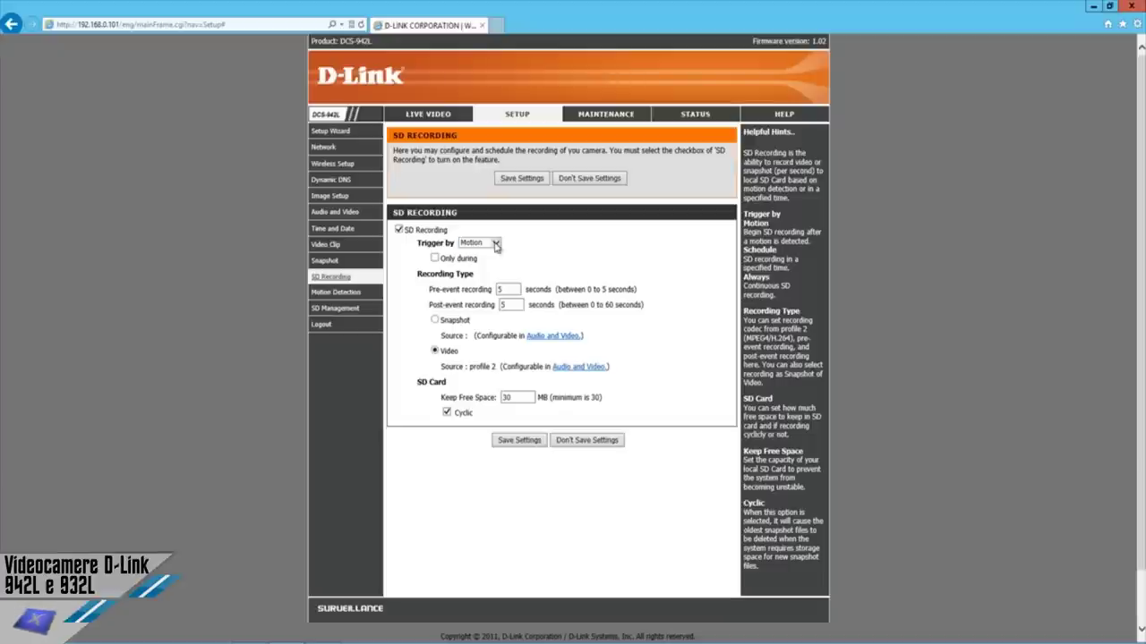
{"action": "left_click", "coordinate": [496, 244]}
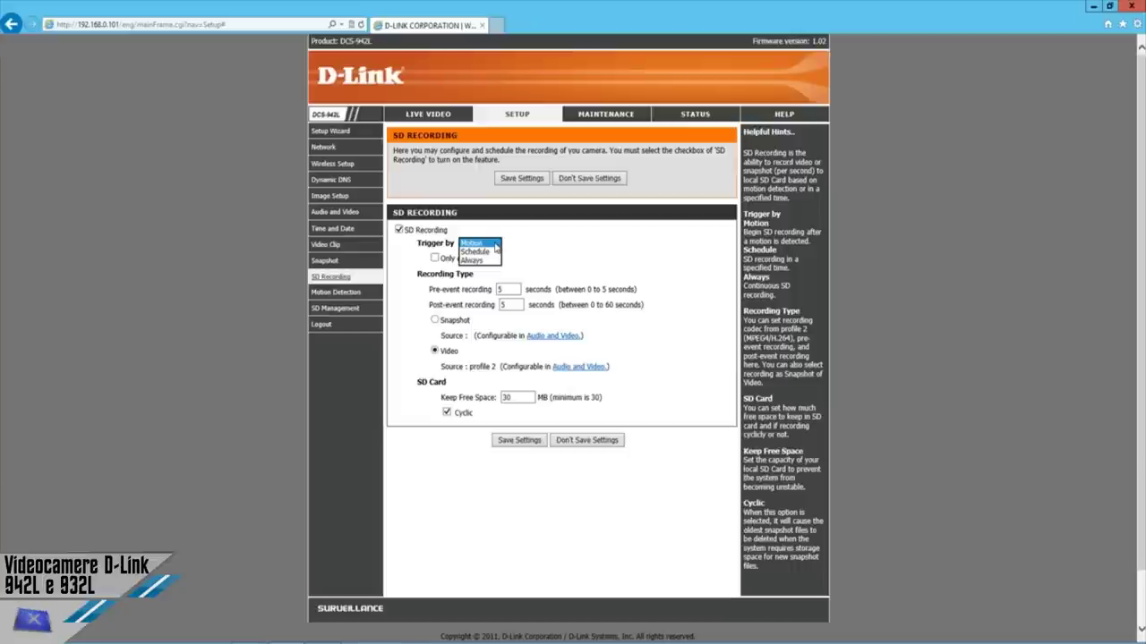
{"action": "left_click", "coordinate": [478, 251]}
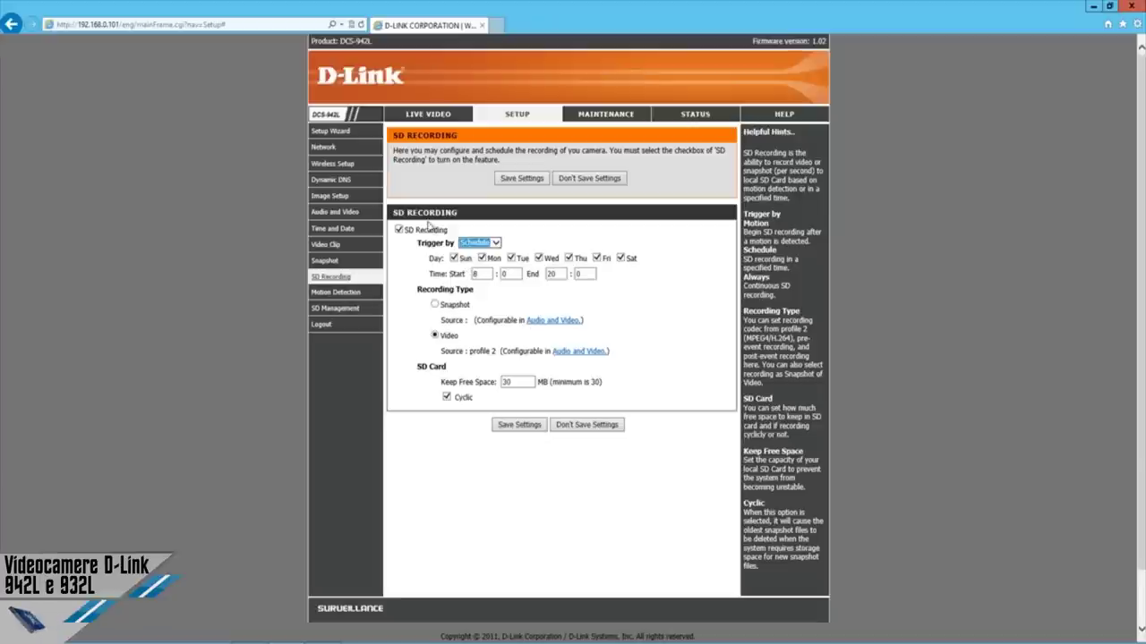
{"action": "left_click", "coordinate": [479, 243]}
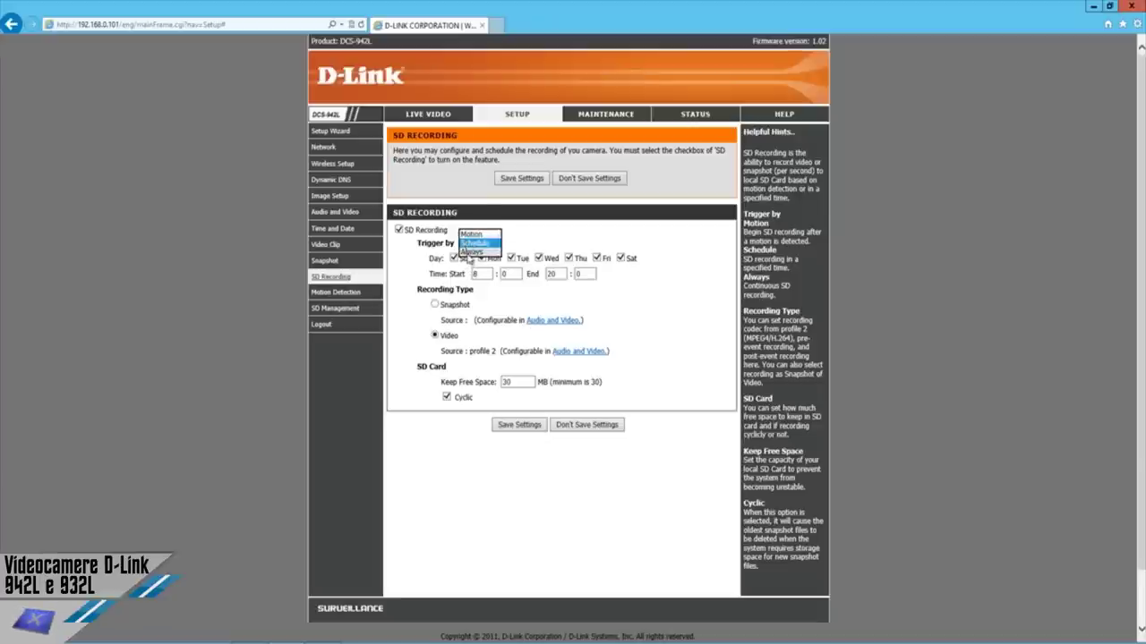
{"action": "left_click", "coordinate": [470, 252]}
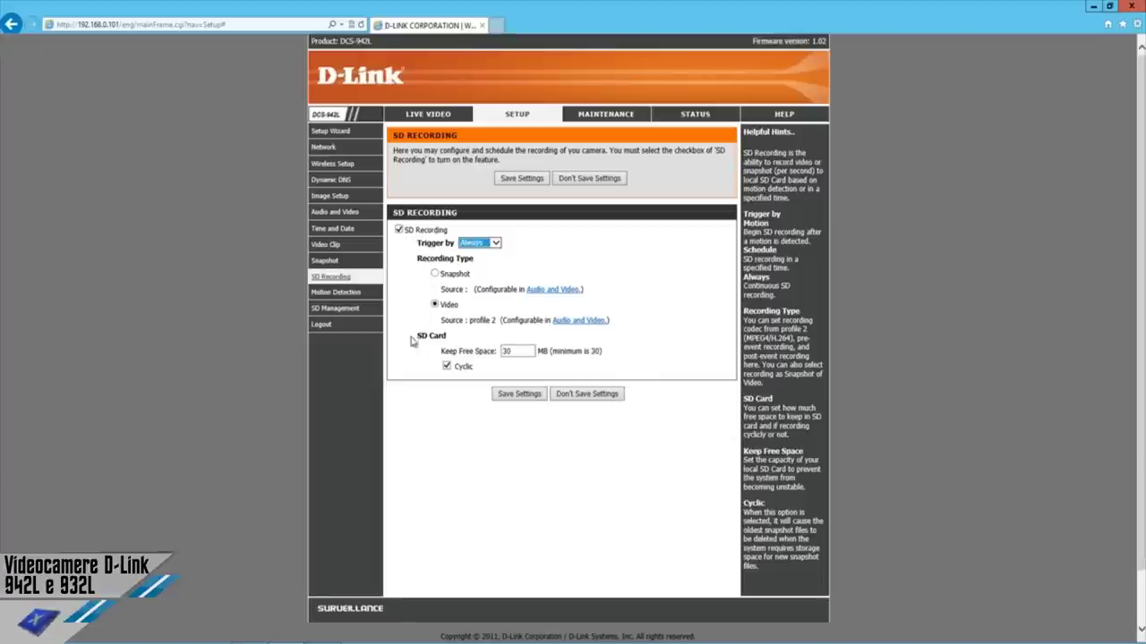
Look over Motion Detection, then view SD Management showing the card Ready with folder 20110102.
{"action": "left_click", "coordinate": [340, 295]}
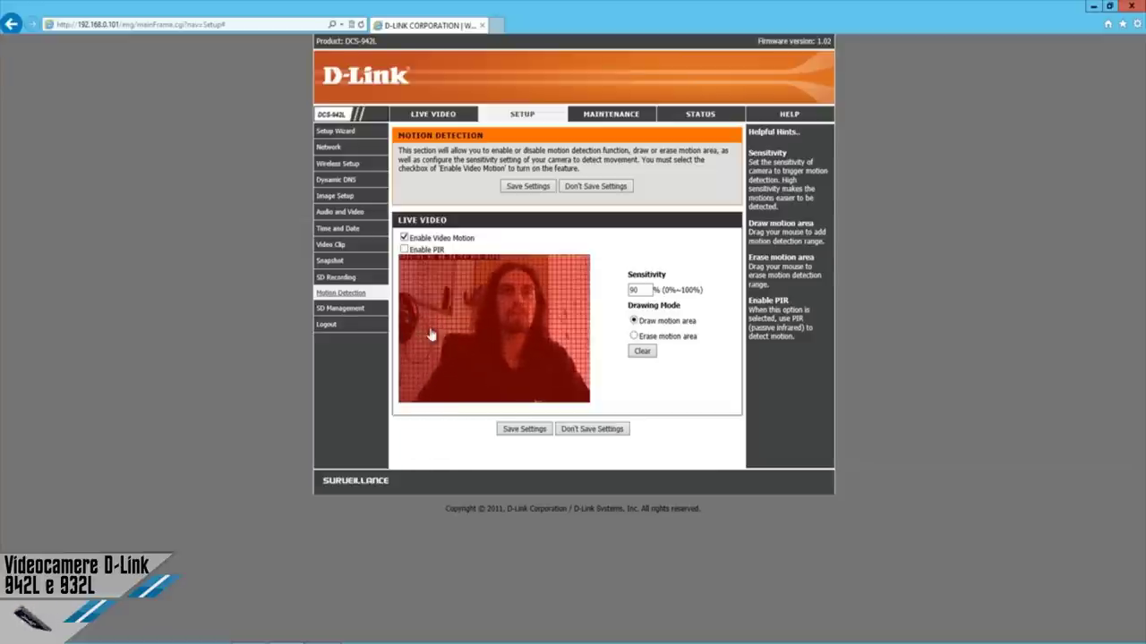
{"action": "left_click", "coordinate": [340, 309]}
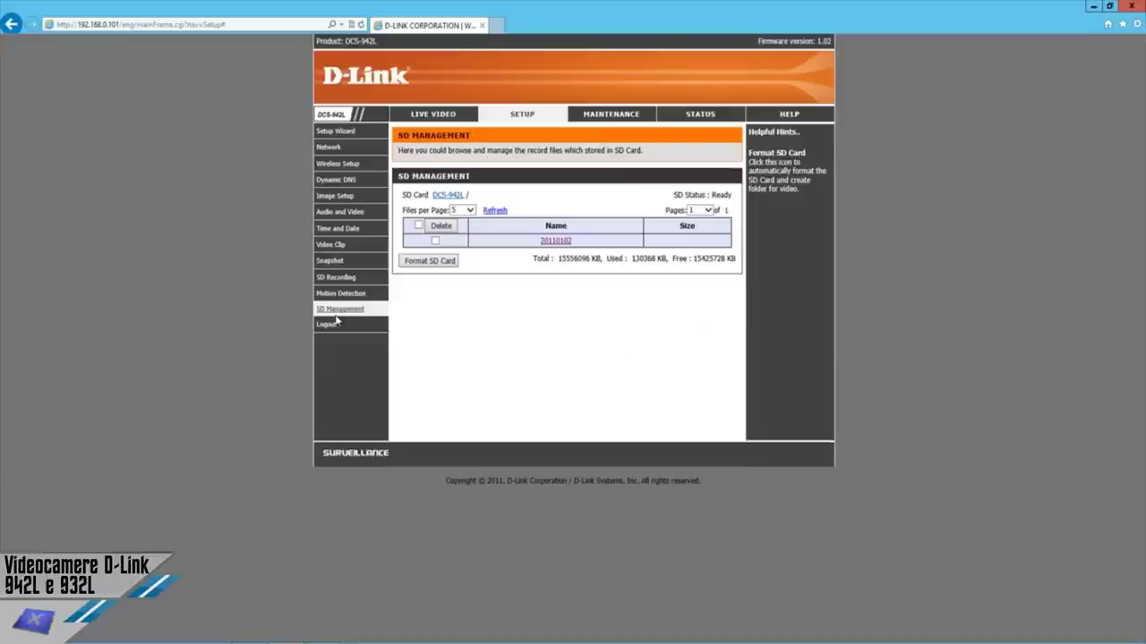
Show 100 files per page and browse into 20110102/07 to list its .avi recordings.
{"action": "left_click", "coordinate": [470, 211]}
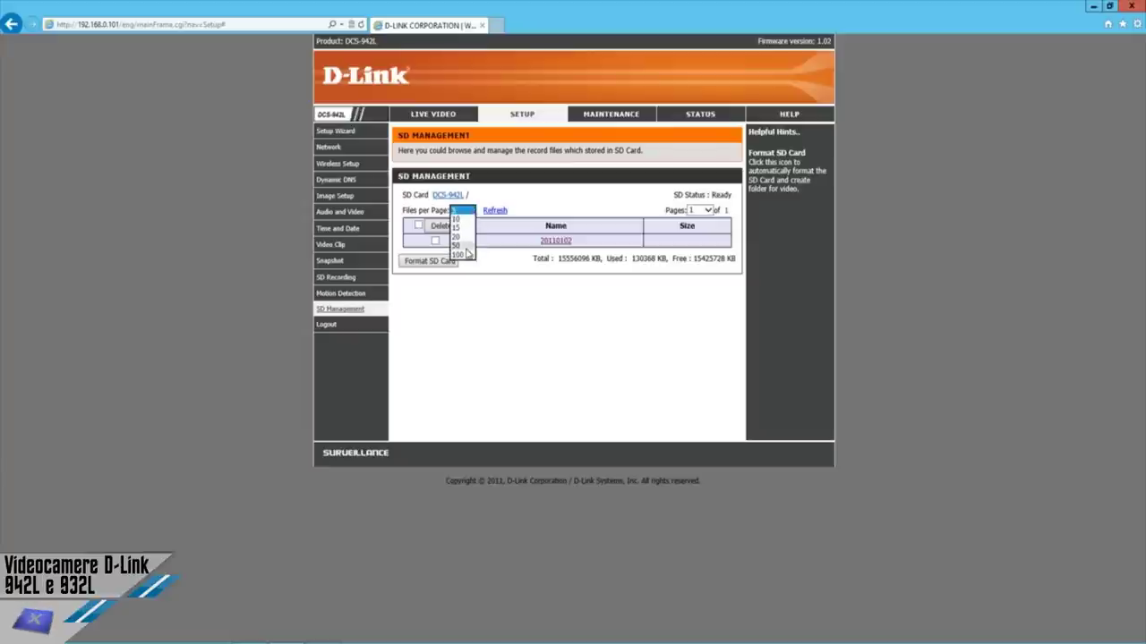
{"action": "left_click", "coordinate": [462, 255]}
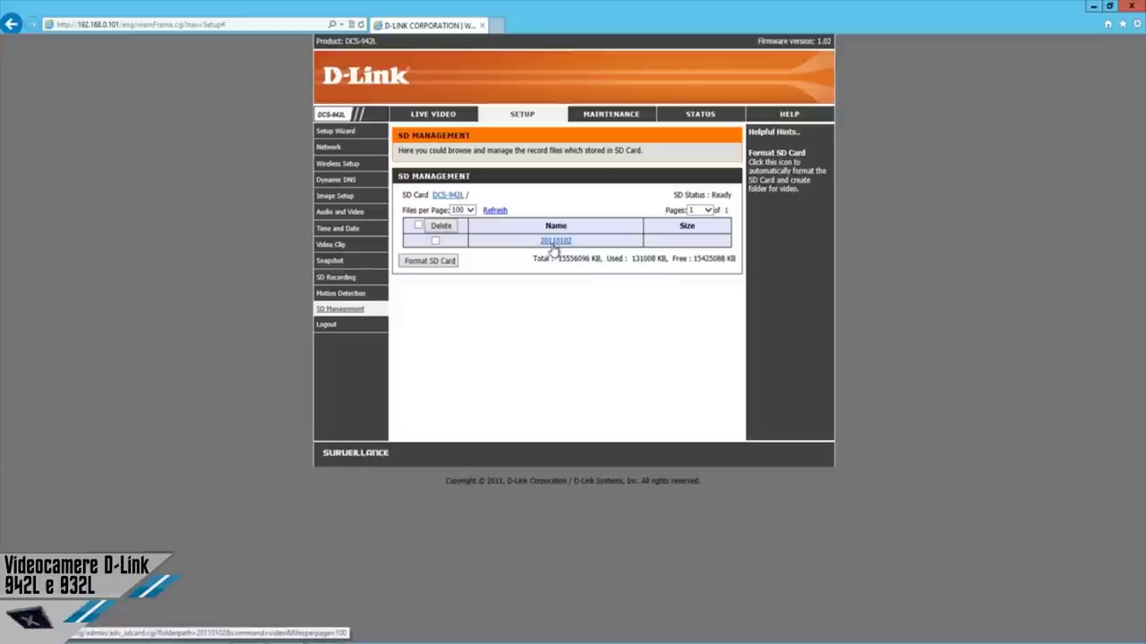
{"action": "left_click", "coordinate": [555, 249]}
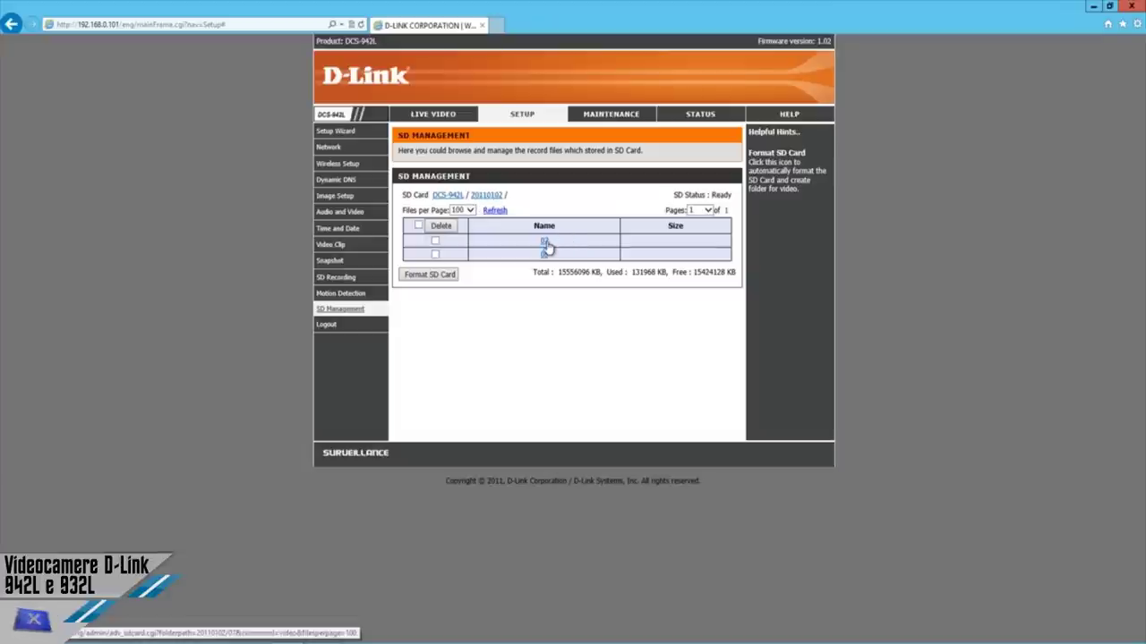
{"action": "left_click", "coordinate": [544, 243]}
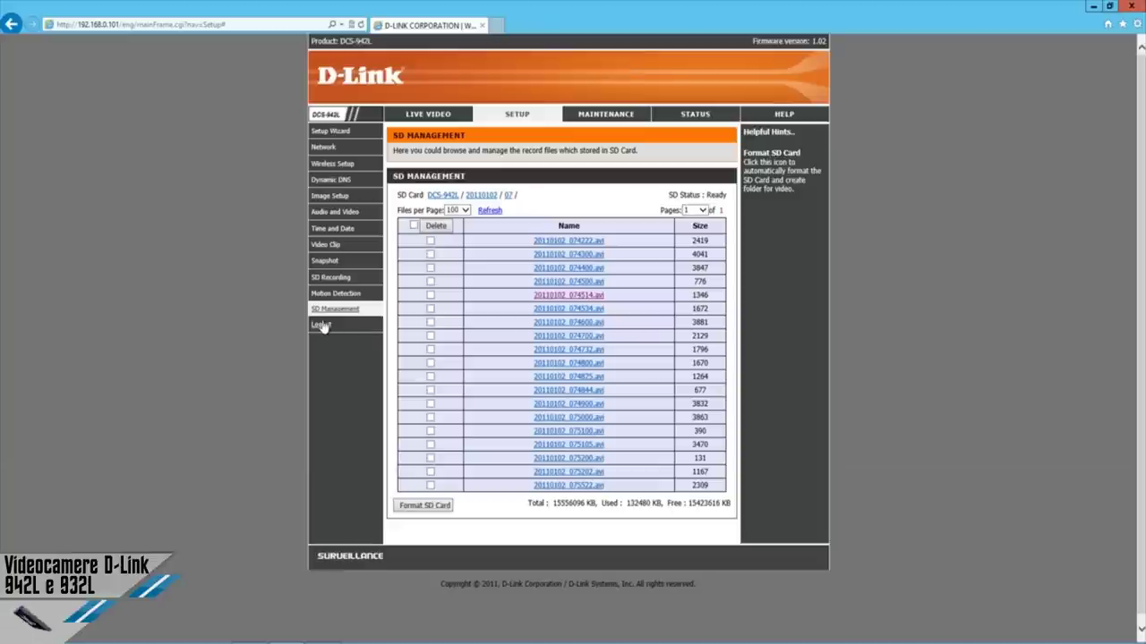
Back out of the logout without confirming and go to the Maintenance Admin page.
{"action": "left_click", "coordinate": [322, 326]}
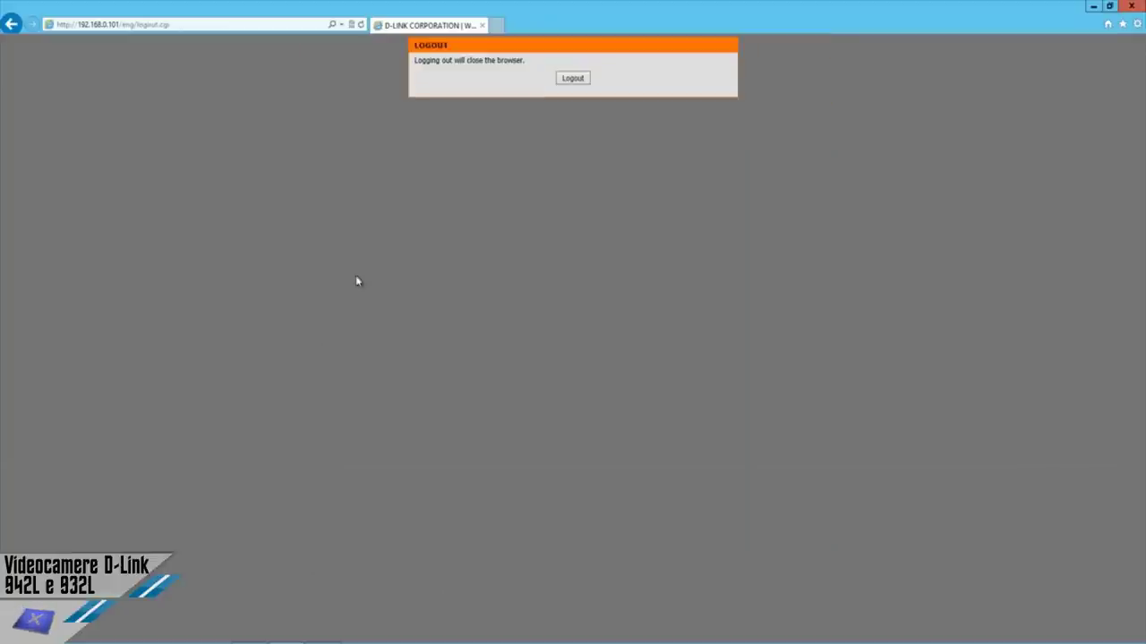
{"action": "left_click", "coordinate": [11, 25]}
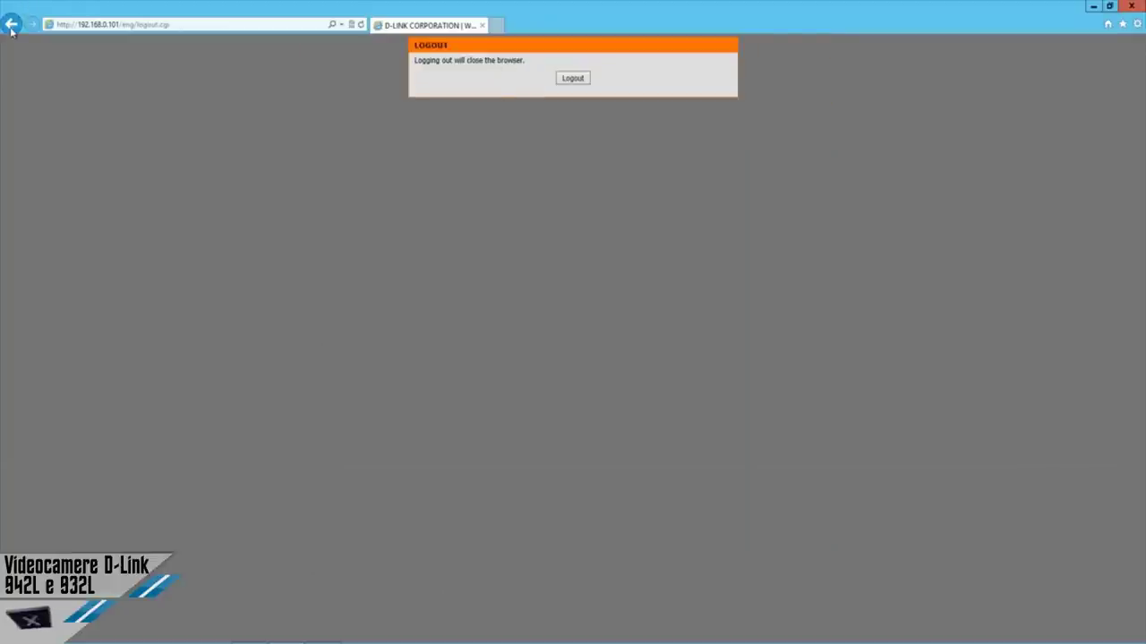
{"action": "left_click", "coordinate": [615, 116]}
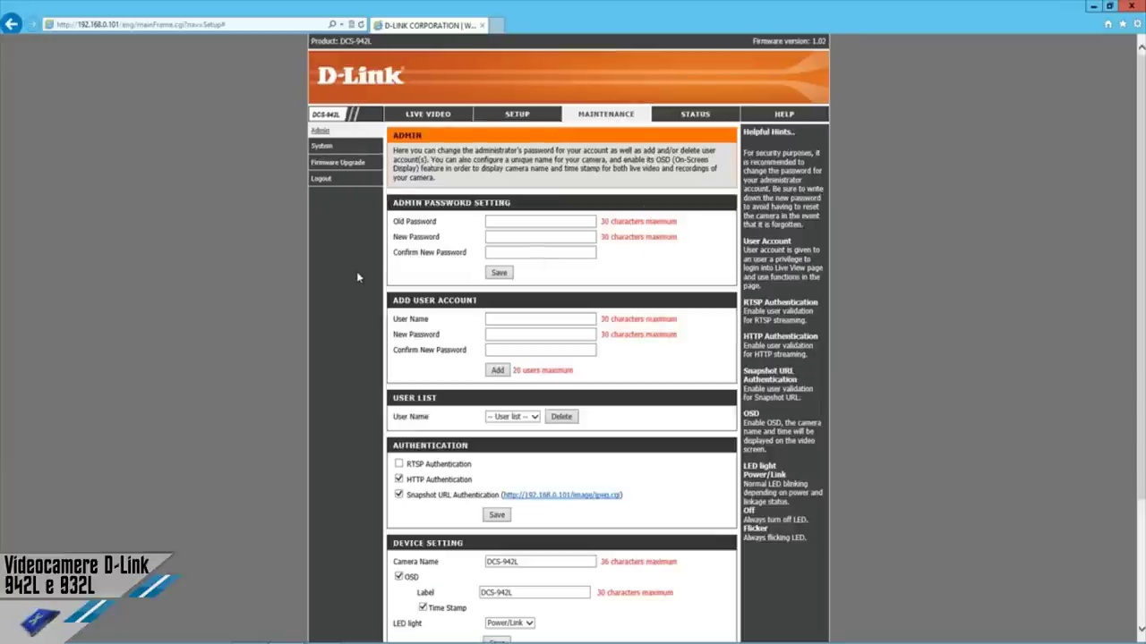
Review the Admin page's account, authentication and device settings, then switch to the System page.
{"action": "scroll", "coordinate": [355, 304], "scroll_direction": "down", "scroll_amount": 3}
{"action": "scroll", "coordinate": [354, 312], "scroll_direction": "up", "scroll_amount": 3}
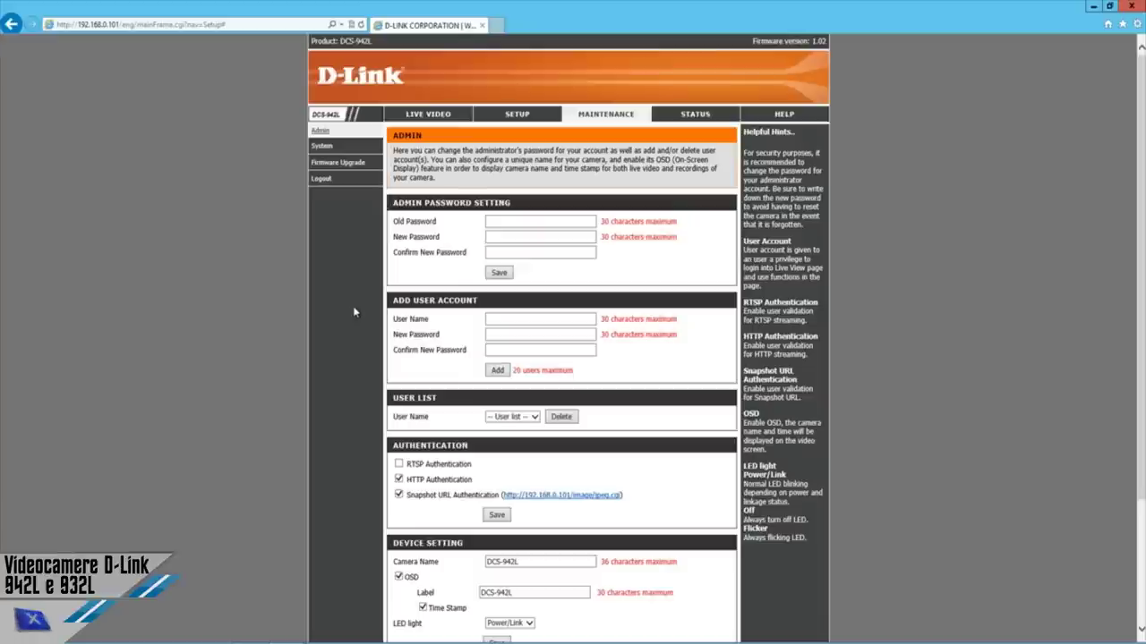
{"action": "scroll", "coordinate": [355, 304], "scroll_direction": "down", "scroll_amount": 2}
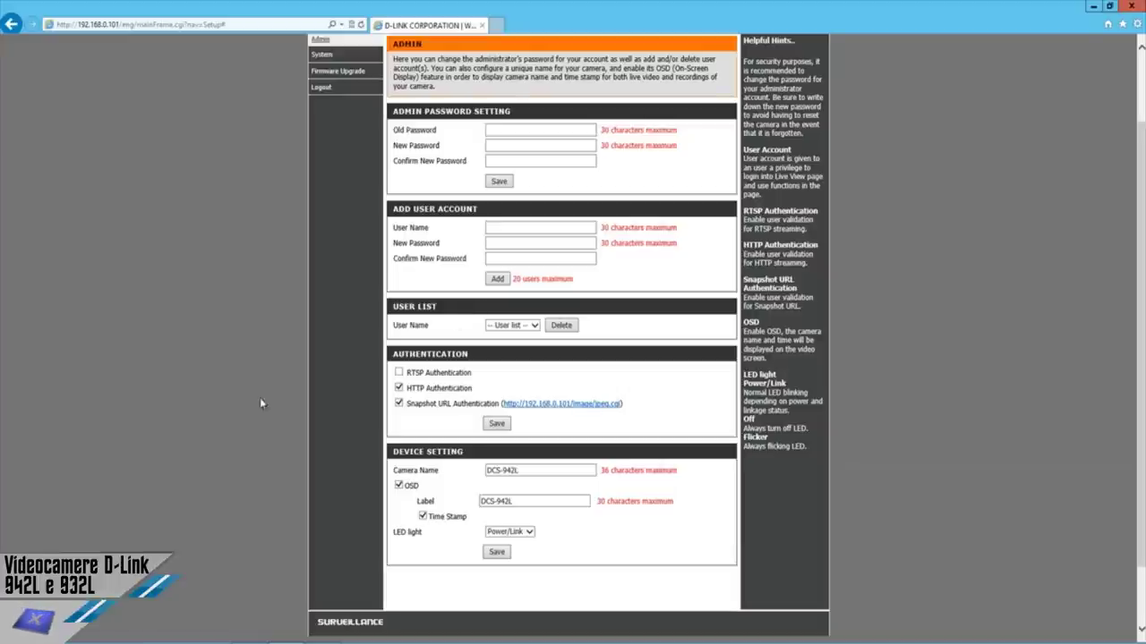
{"action": "scroll", "coordinate": [408, 501], "scroll_direction": "up", "scroll_amount": 2}
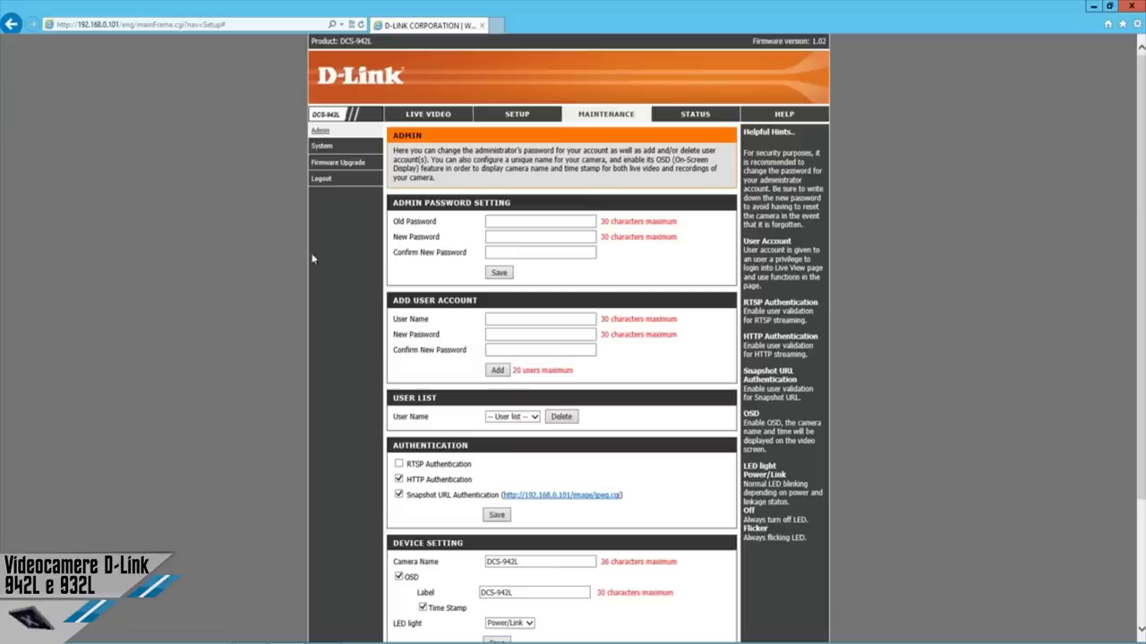
{"action": "left_click", "coordinate": [320, 148]}
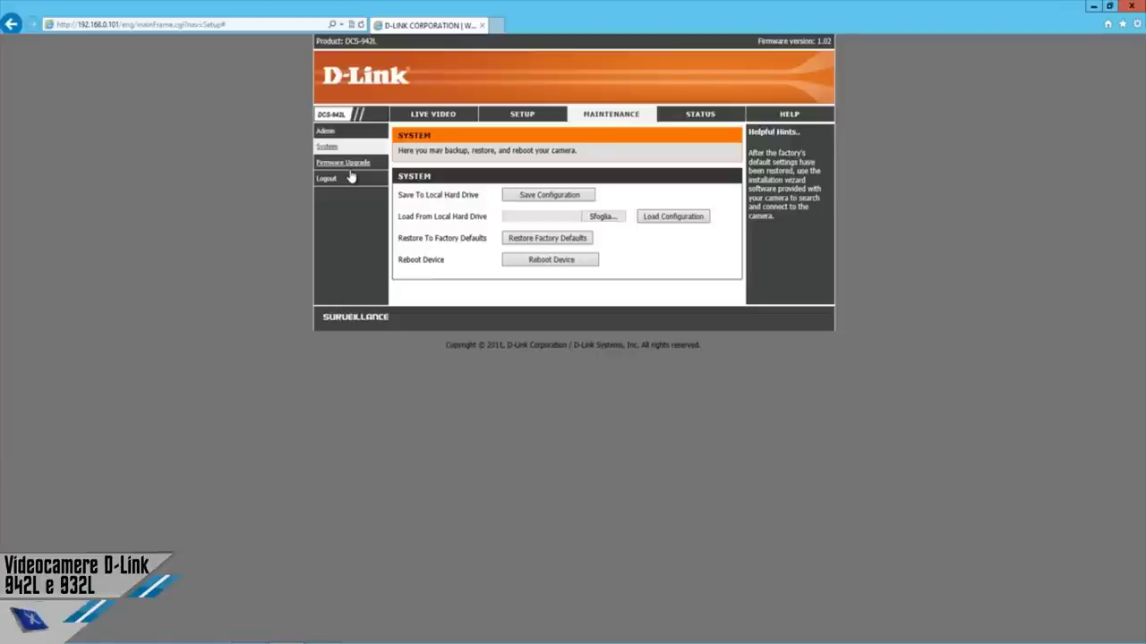
Check firmware version 1.02 (build 1029) on Firmware Upgrade, then view Status Device Info.
{"action": "left_click", "coordinate": [350, 171]}
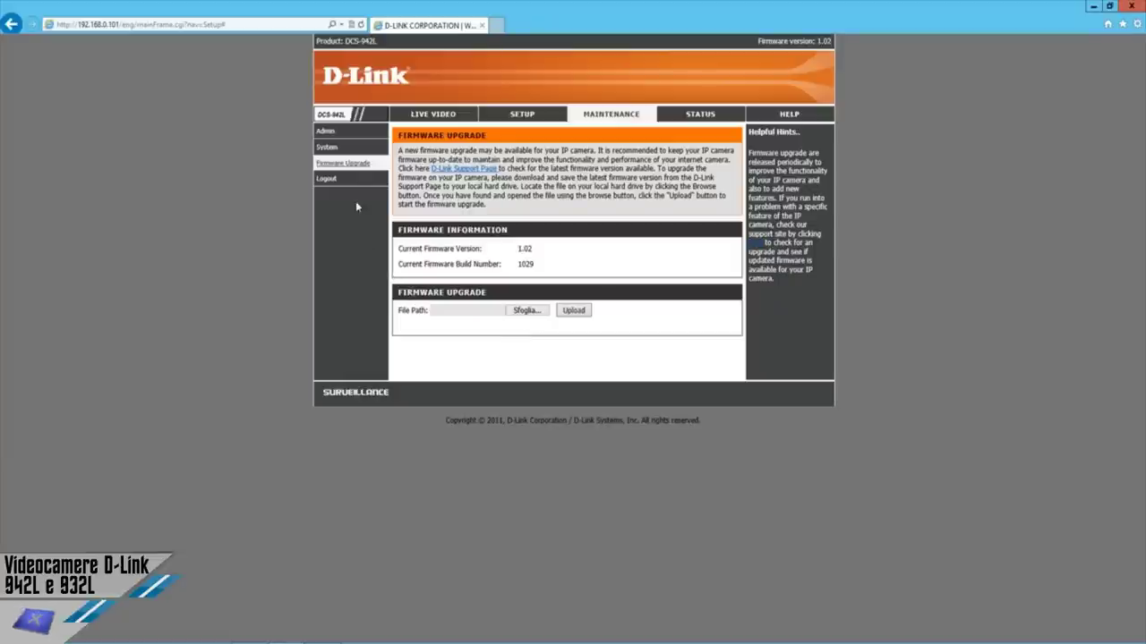
{"action": "left_click", "coordinate": [720, 124]}
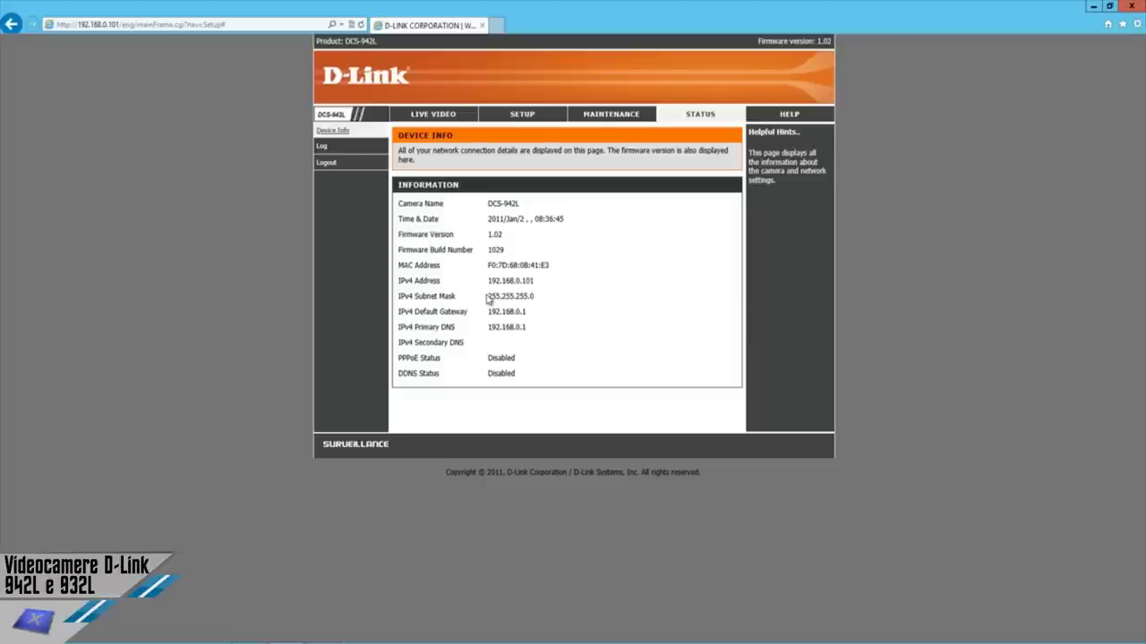
Look over the system log and help topics, then return to the Live Video feed.
{"action": "left_click", "coordinate": [322, 148]}
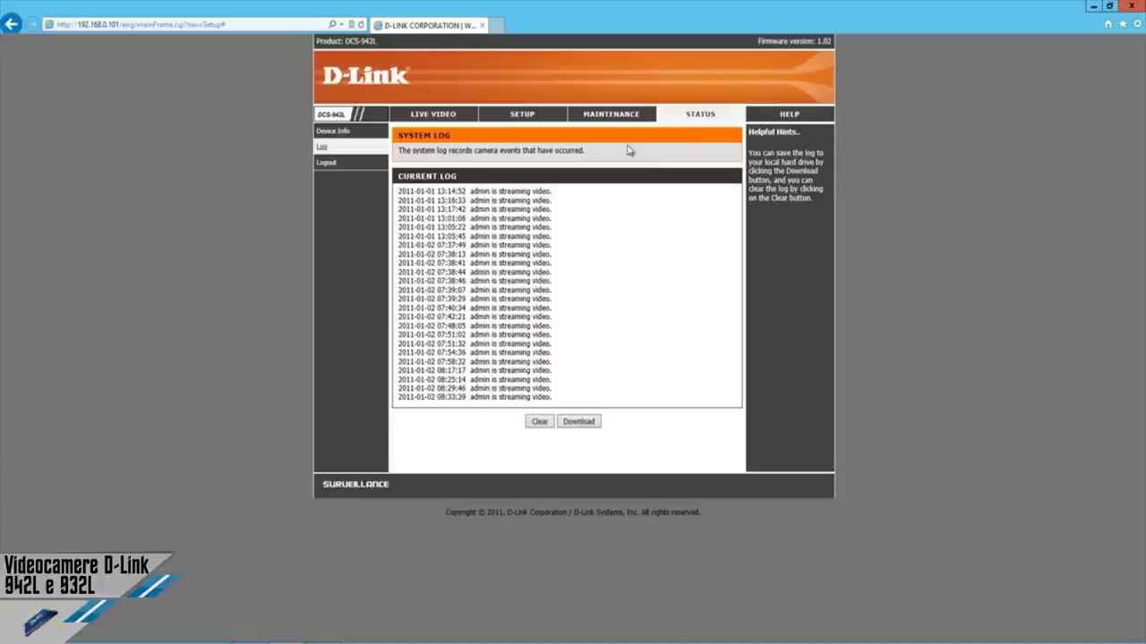
{"action": "left_click", "coordinate": [789, 116]}
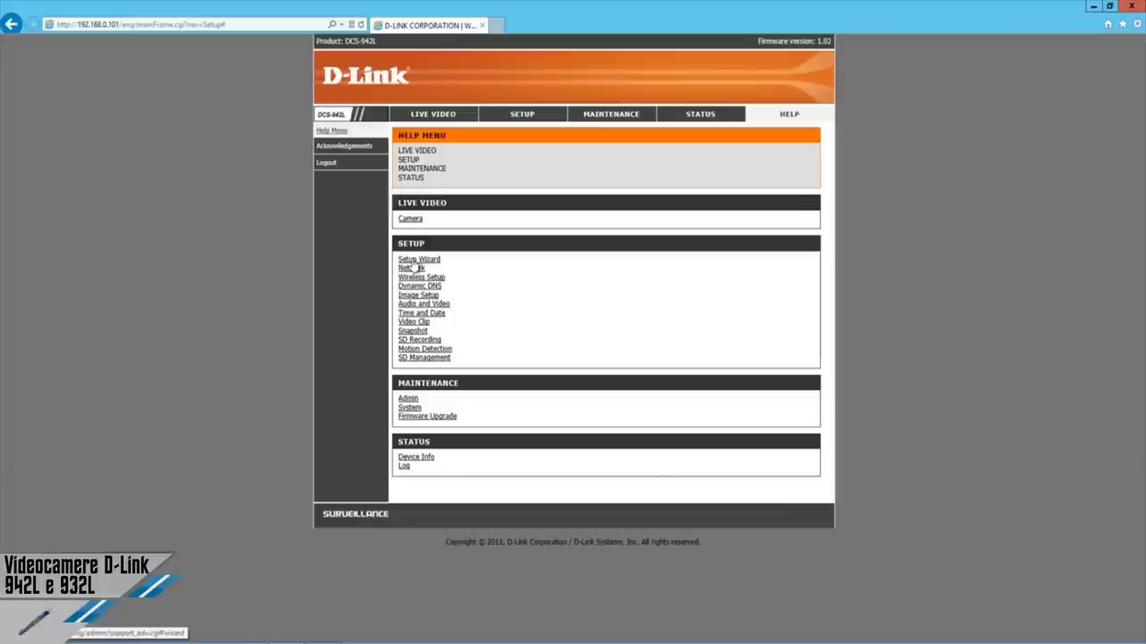
{"action": "left_click", "coordinate": [434, 115]}
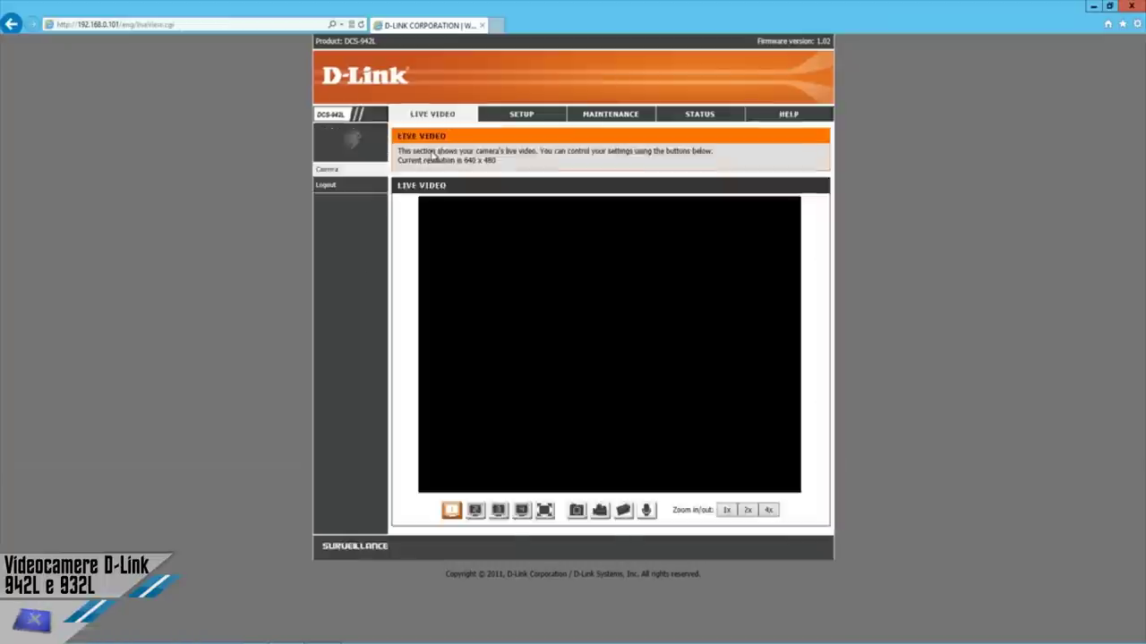